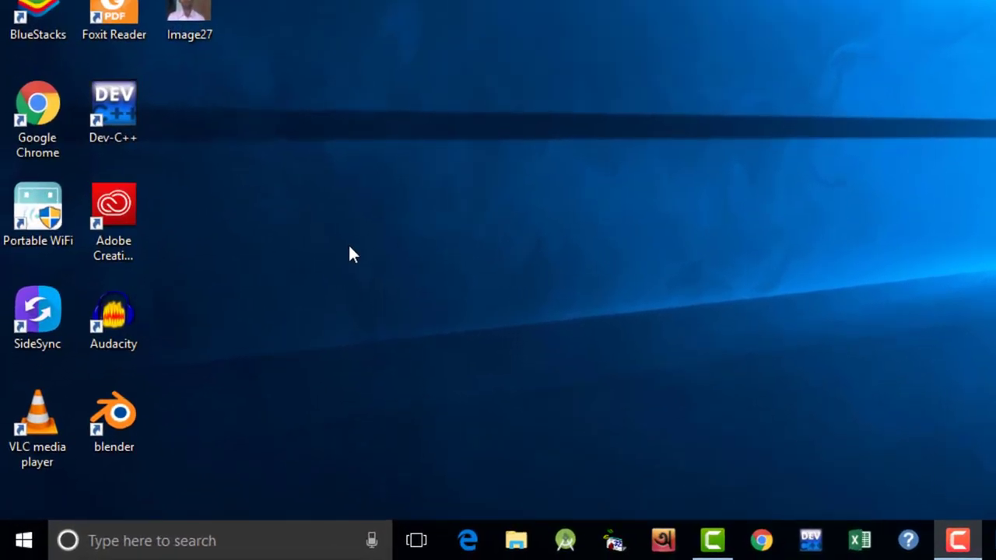
Launch Word with the winword command in the Run box, then close its start screen
{"action": "key", "text": "super+r"}
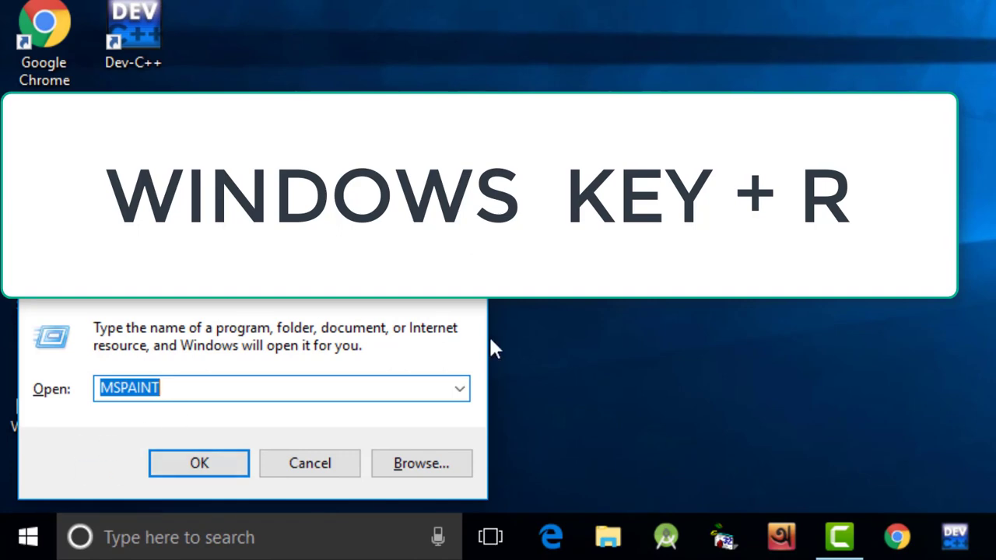
{"action": "type", "text": "wi"}
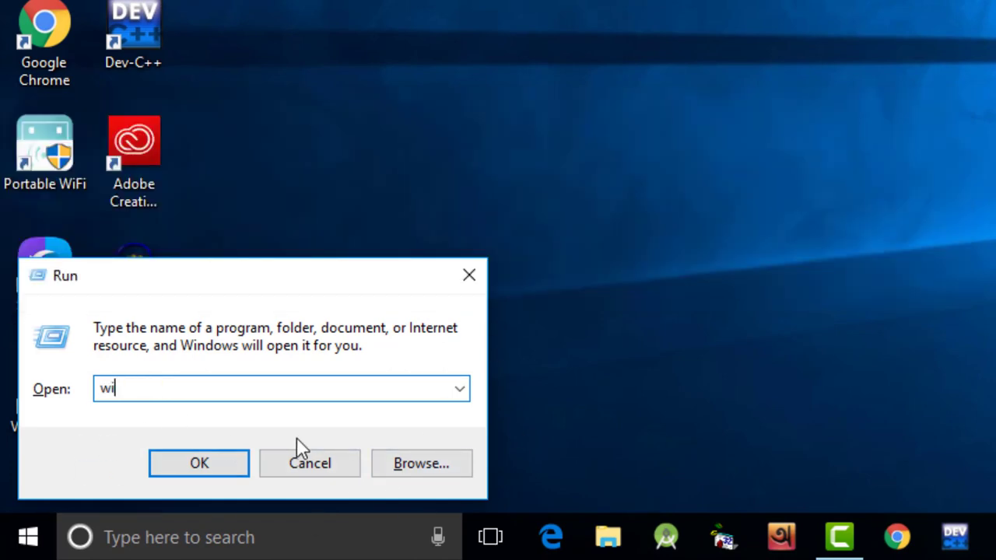
{"action": "type", "text": "nwp"}
{"action": "key", "text": "BackSpace"}
{"action": "type", "text": "ord"}
{"action": "double_click", "coordinate": [160, 384]}
{"action": "left_click", "coordinate": [186, 389]}
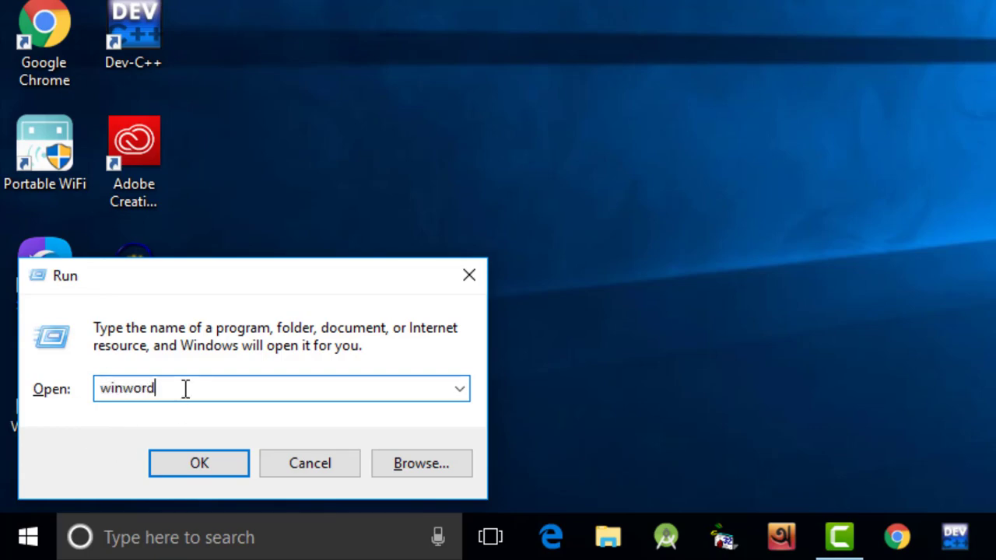
{"action": "left_click", "coordinate": [203, 470]}
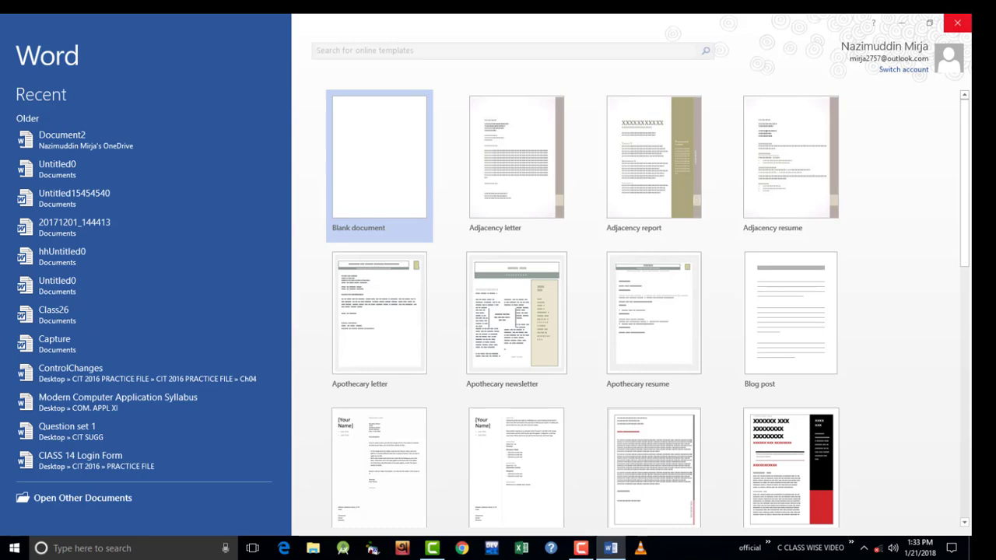
{"action": "left_click", "coordinate": [957, 23]}
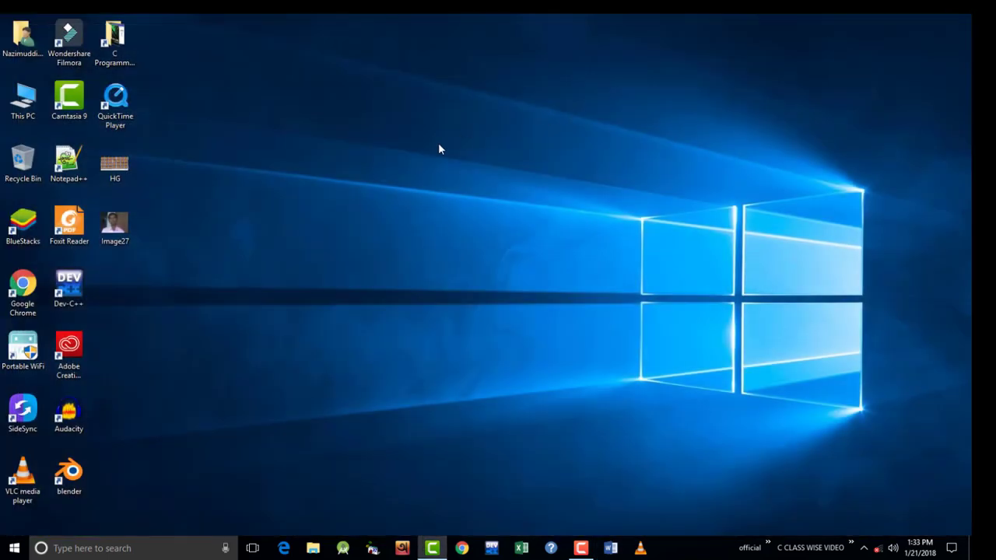
Relaunch Word from the Run box with winword and close it again
{"action": "key", "text": "super+r"}
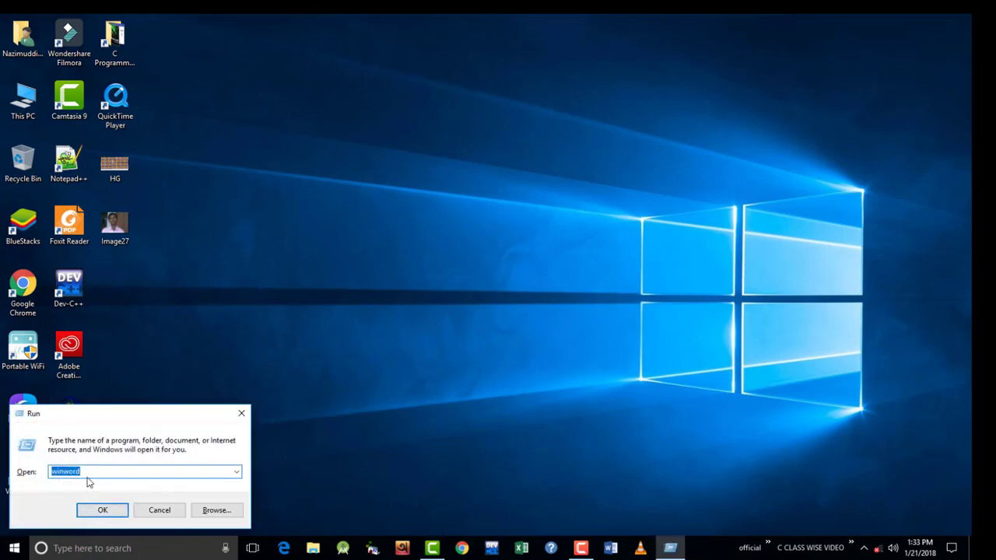
{"action": "left_click", "coordinate": [92, 510]}
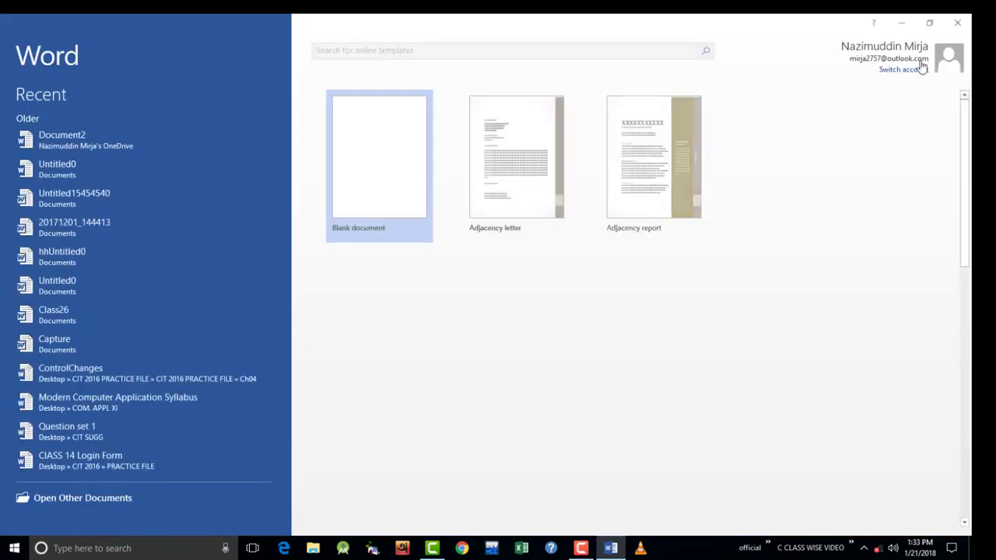
{"action": "left_click", "coordinate": [956, 21]}
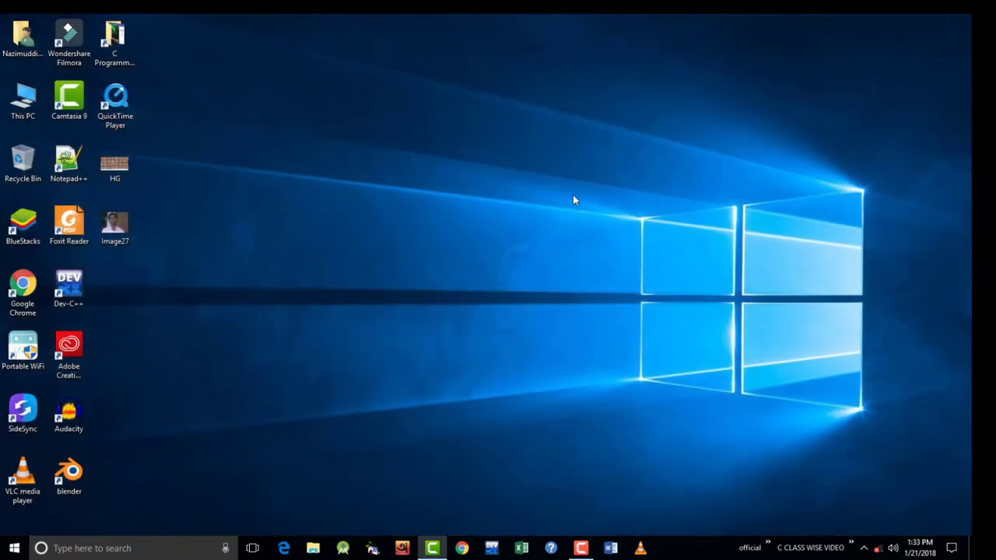
Search 'word' in the Start menu and launch Word 2016 from the results
{"action": "key", "text": "super"}
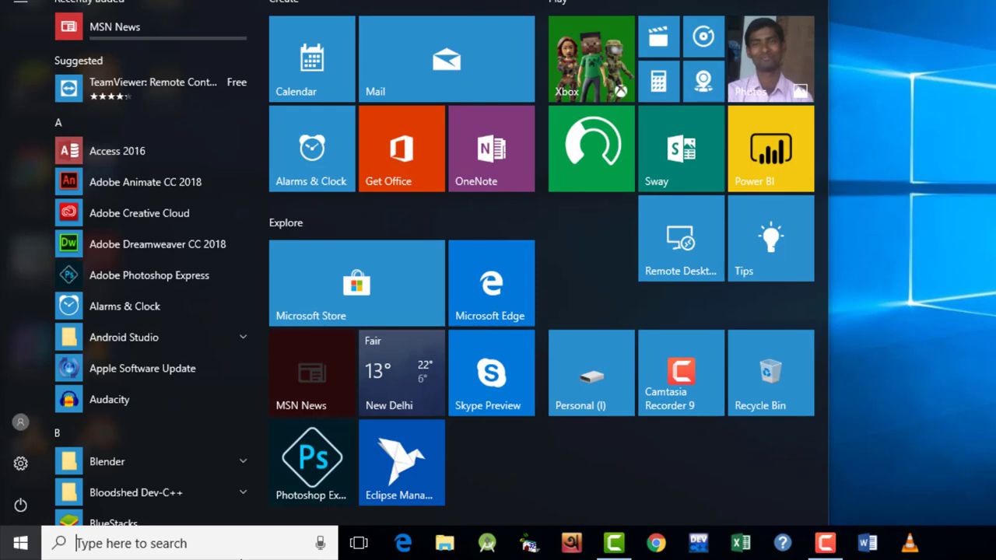
{"action": "type", "text": "word"}
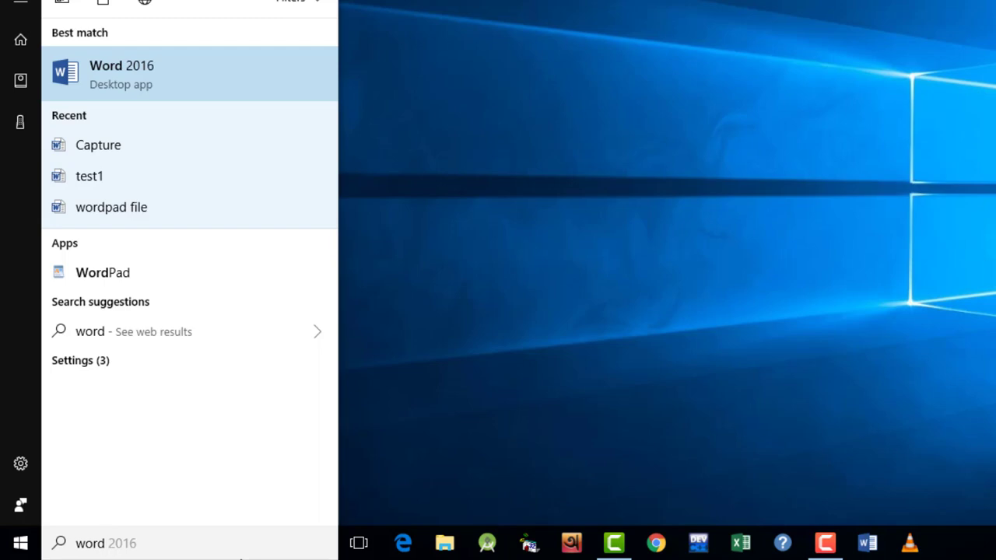
{"action": "left_click", "coordinate": [119, 78]}
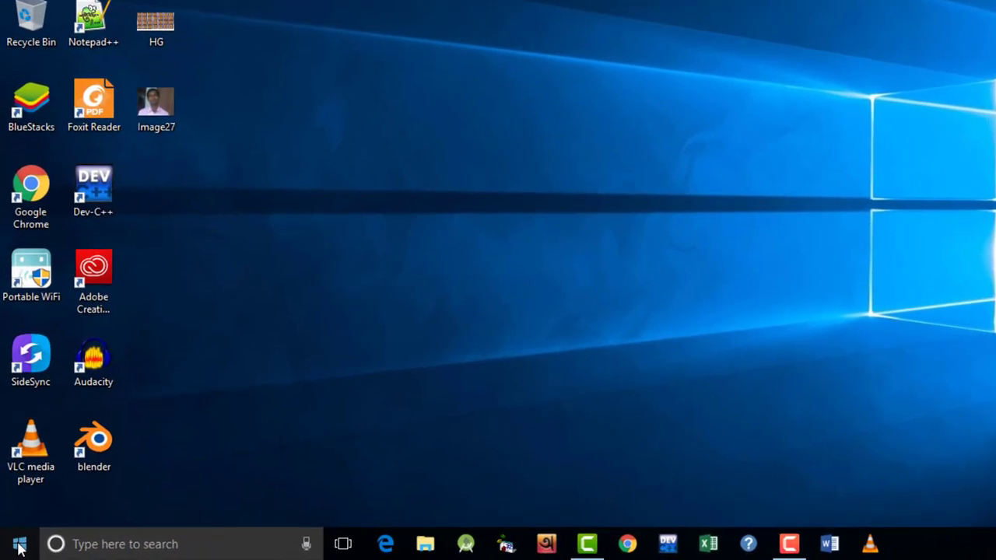
Scroll the Start menu app list to W and launch Word 2016
{"action": "left_click", "coordinate": [15, 547]}
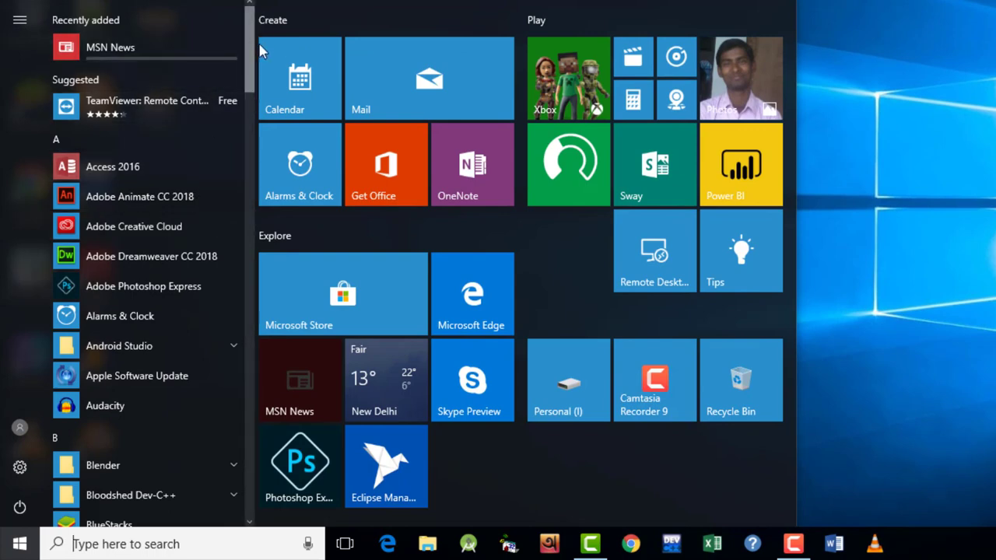
{"action": "mouse_move", "coordinate": [251, 62]}
{"action": "left_mouse_down"}
{"action": "mouse_move", "coordinate": [249, 329]}
{"action": "mouse_move", "coordinate": [231, 389]}
{"action": "mouse_move", "coordinate": [211, 49]}
{"action": "left_mouse_up"}
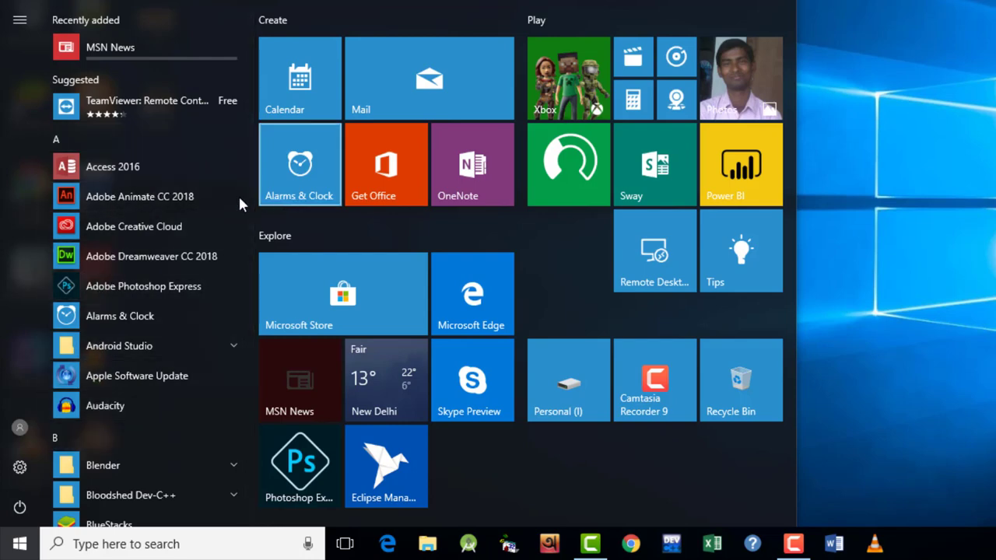
{"action": "mouse_move", "coordinate": [253, 61]}
{"action": "left_mouse_down"}
{"action": "mouse_move", "coordinate": [237, 366]}
{"action": "mouse_move", "coordinate": [196, 498]}
{"action": "left_mouse_up"}
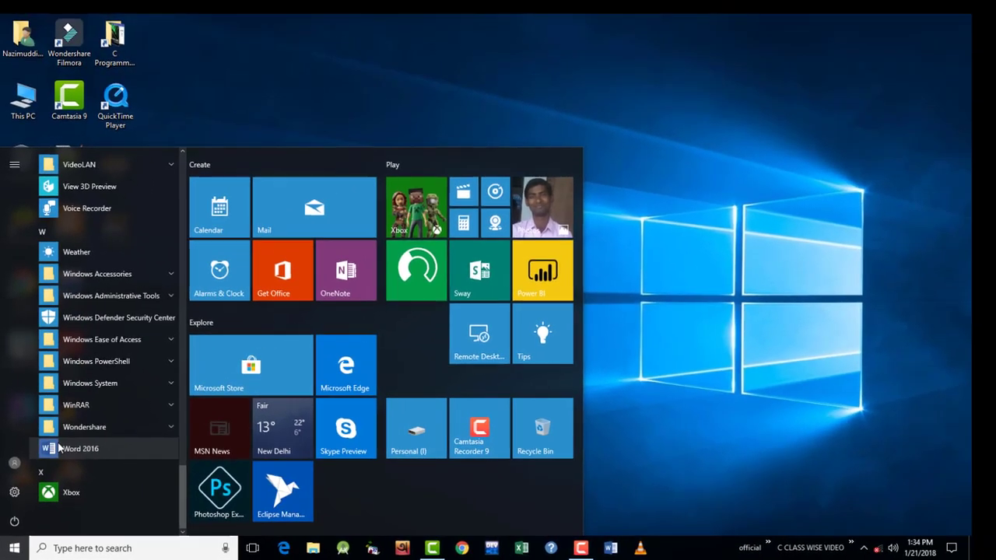
{"action": "left_click", "coordinate": [102, 402]}
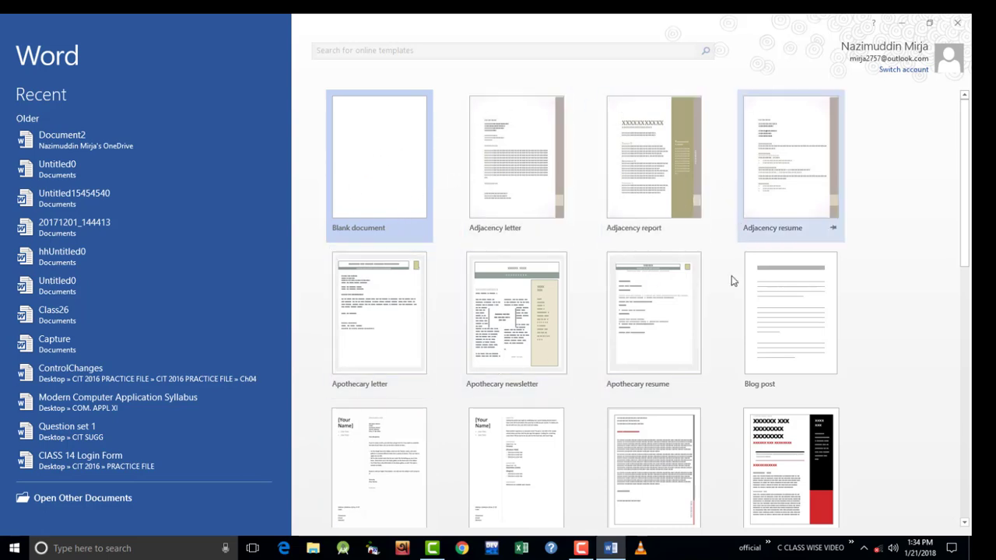
Create a new document from the Essential report template
{"action": "scroll", "coordinate": [568, 451], "scroll_direction": "down", "scroll_amount": 1}
{"action": "scroll", "coordinate": [567, 452], "scroll_direction": "down", "scroll_amount": 3}
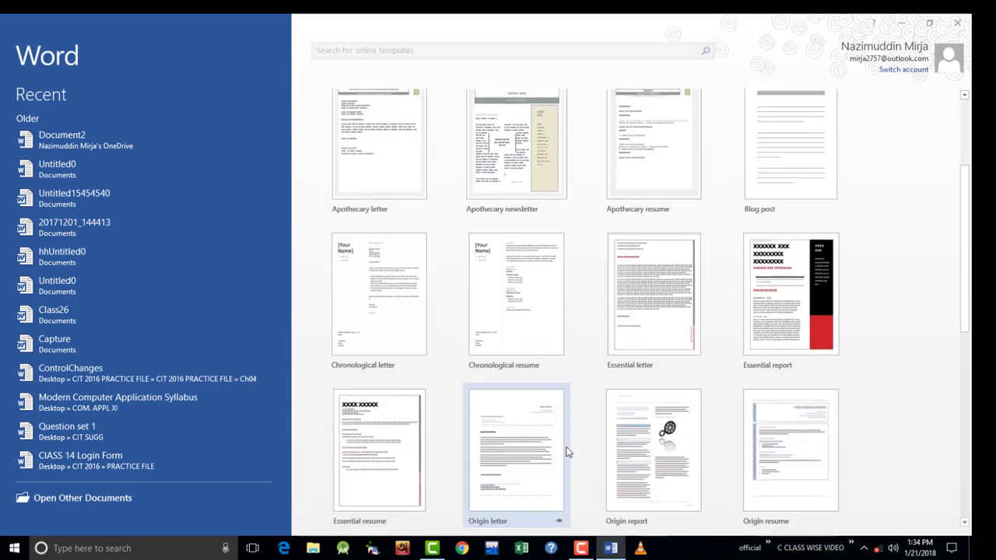
{"action": "scroll", "coordinate": [567, 451], "scroll_direction": "down", "scroll_amount": 1}
{"action": "scroll", "coordinate": [568, 451], "scroll_direction": "down", "scroll_amount": 2}
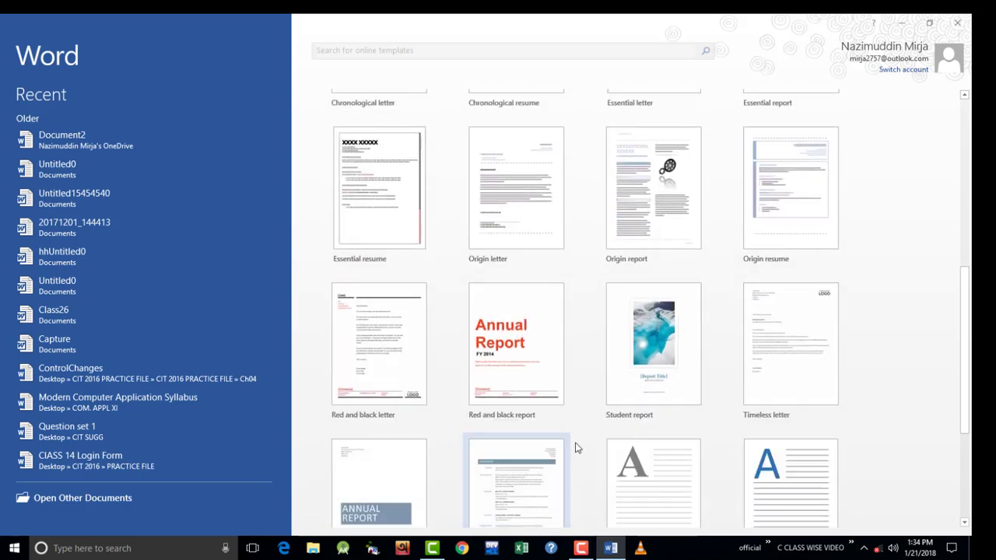
{"action": "scroll", "coordinate": [576, 447], "scroll_direction": "up", "scroll_amount": 2}
{"action": "scroll", "coordinate": [575, 447], "scroll_direction": "up", "scroll_amount": 3}
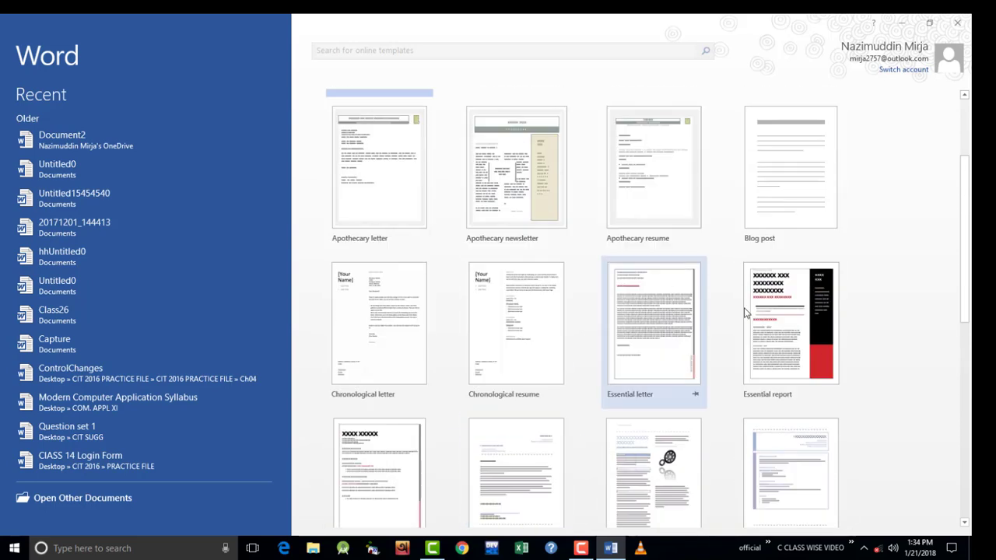
{"action": "left_click", "coordinate": [792, 320]}
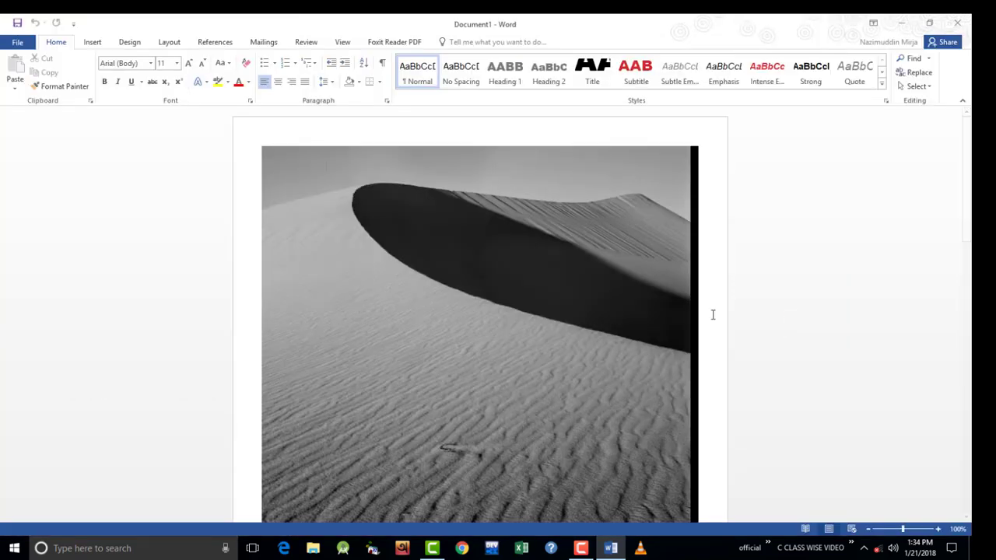
{"action": "key", "text": "ctrl+f"}
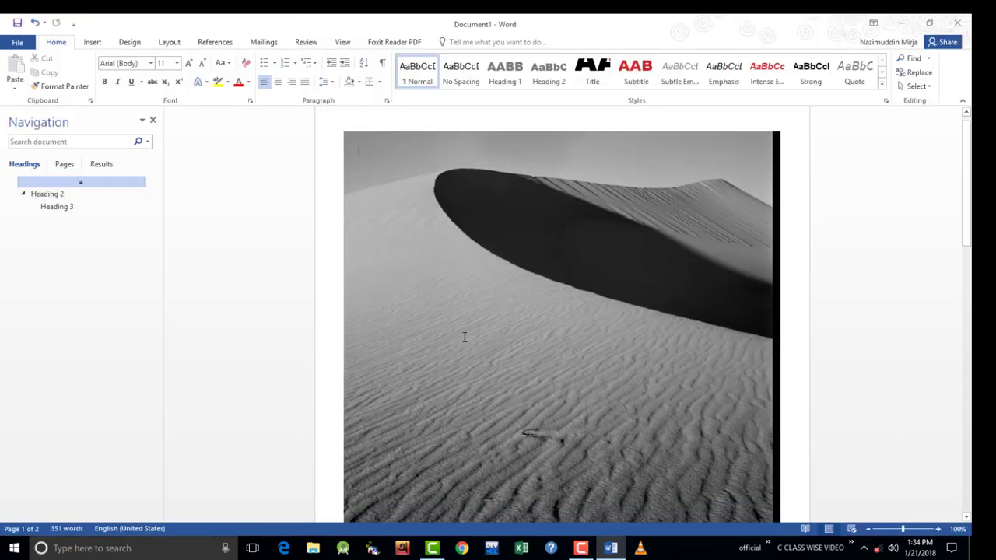
Replace the cover title placeholder with IUUFRKUJ
{"action": "scroll", "coordinate": [467, 337], "scroll_direction": "down", "scroll_amount": 3}
{"action": "left_click", "coordinate": [476, 320]}
{"action": "type", "text": "I"}
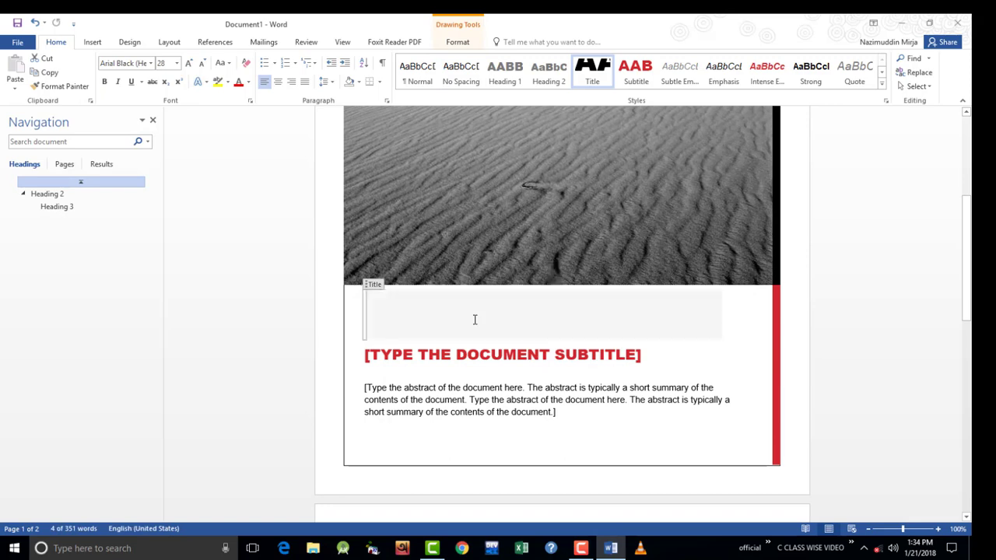
{"action": "type", "text": "UUFRKUJ"}
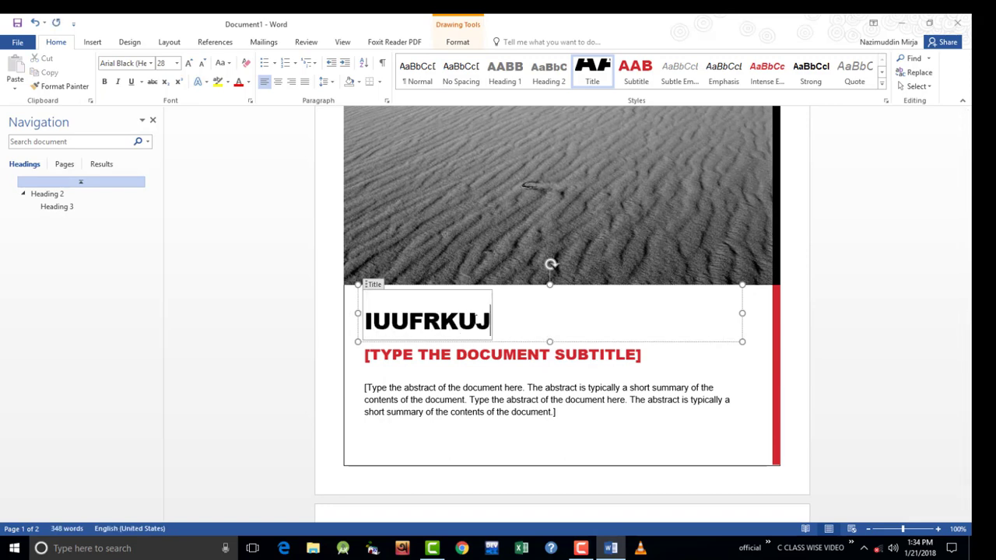
Select the abstract placeholder and scroll through the report pages and back
{"action": "left_click", "coordinate": [484, 404]}
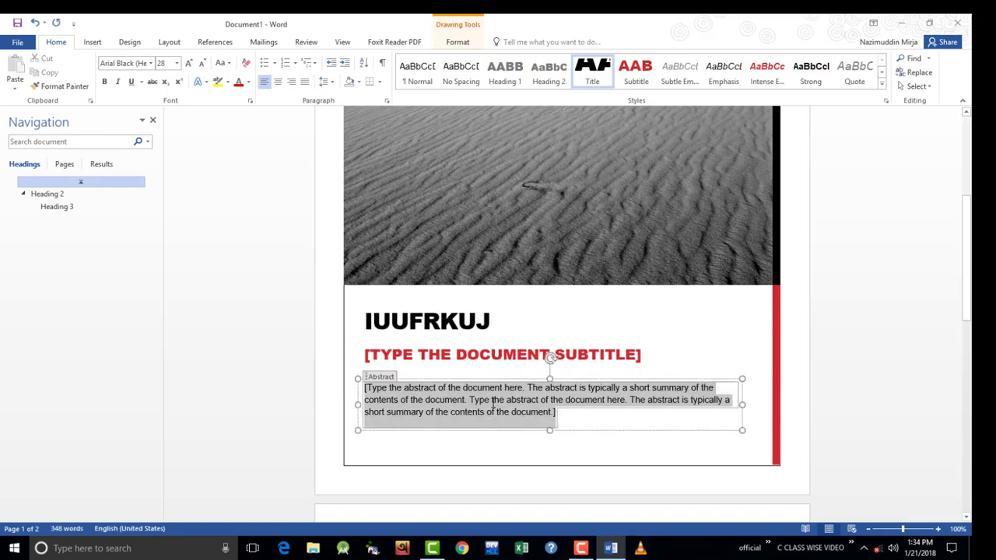
{"action": "scroll", "coordinate": [545, 358], "scroll_direction": "down", "scroll_amount": 4}
{"action": "scroll", "coordinate": [529, 373], "scroll_direction": "down", "scroll_amount": 2}
{"action": "scroll", "coordinate": [498, 401], "scroll_direction": "down", "scroll_amount": 5}
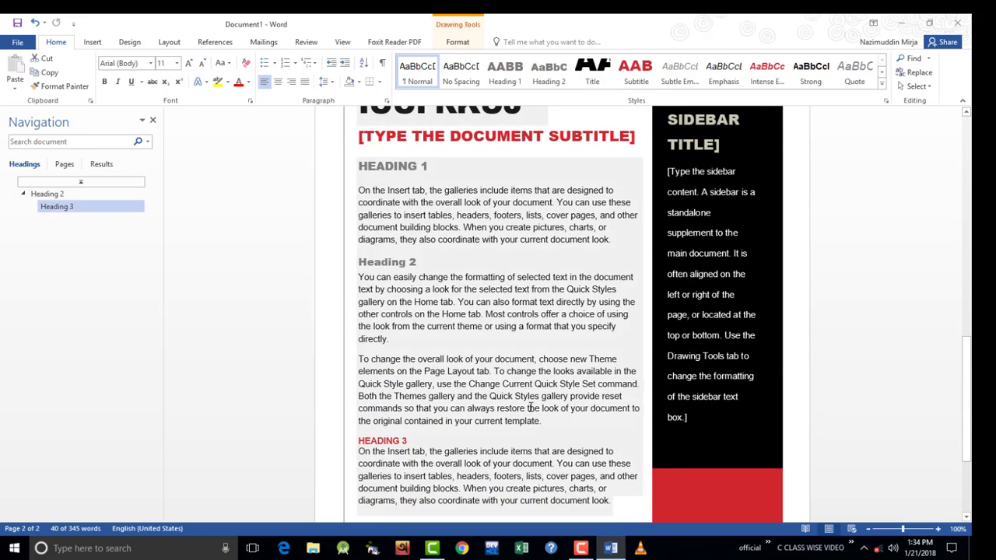
{"action": "scroll", "coordinate": [513, 402], "scroll_direction": "down", "scroll_amount": 3}
{"action": "scroll", "coordinate": [531, 402], "scroll_direction": "down", "scroll_amount": 1}
{"action": "scroll", "coordinate": [531, 402], "scroll_direction": "up", "scroll_amount": 4}
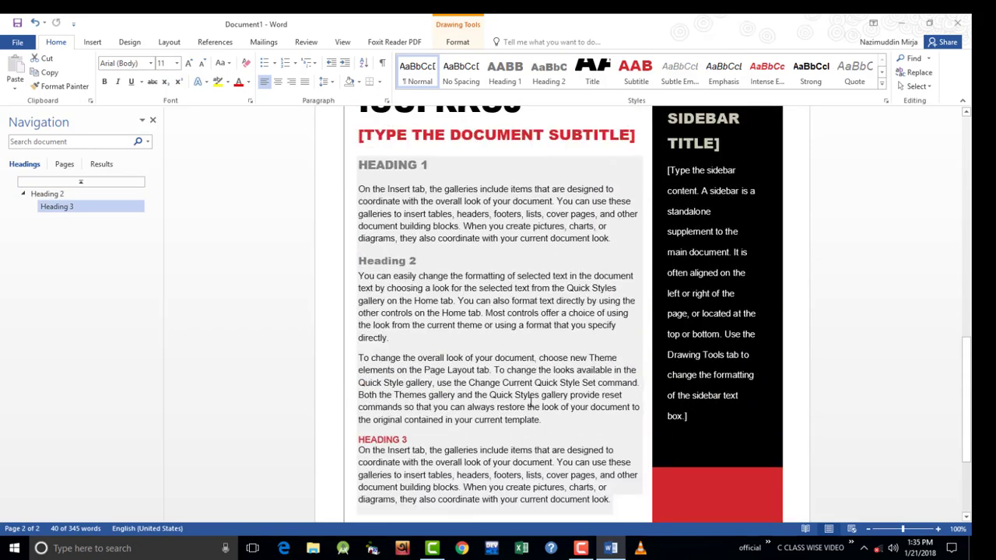
{"action": "scroll", "coordinate": [529, 397], "scroll_direction": "up", "scroll_amount": 4}
{"action": "scroll", "coordinate": [526, 389], "scroll_direction": "up", "scroll_amount": 2}
{"action": "scroll", "coordinate": [522, 379], "scroll_direction": "up", "scroll_amount": 4}
{"action": "scroll", "coordinate": [522, 379], "scroll_direction": "up", "scroll_amount": 2}
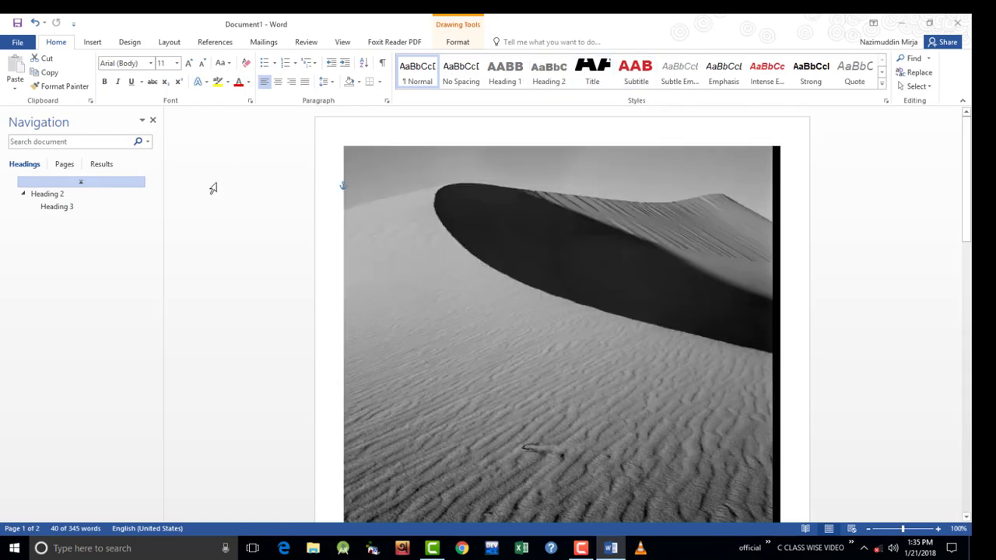
Create a new blank document via File > New and hide the Navigation pane
{"action": "left_click", "coordinate": [28, 44]}
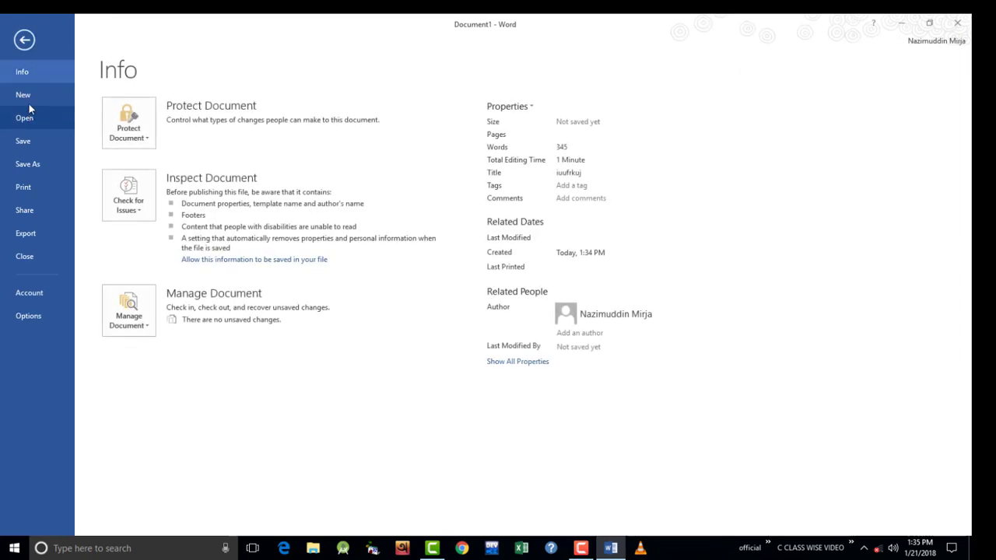
{"action": "left_click", "coordinate": [24, 94]}
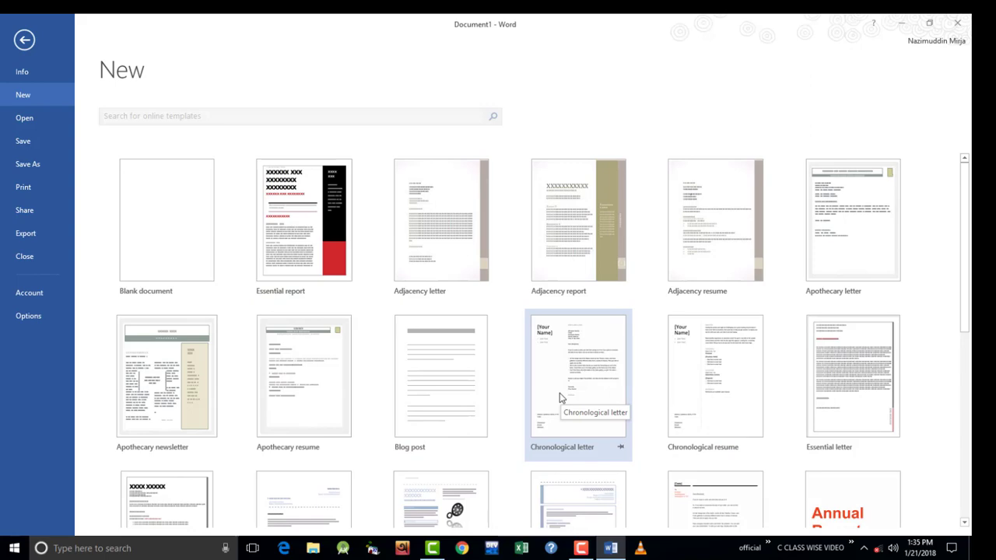
{"action": "scroll", "coordinate": [560, 398], "scroll_direction": "down", "scroll_amount": 3}
{"action": "scroll", "coordinate": [562, 397], "scroll_direction": "up", "scroll_amount": 3}
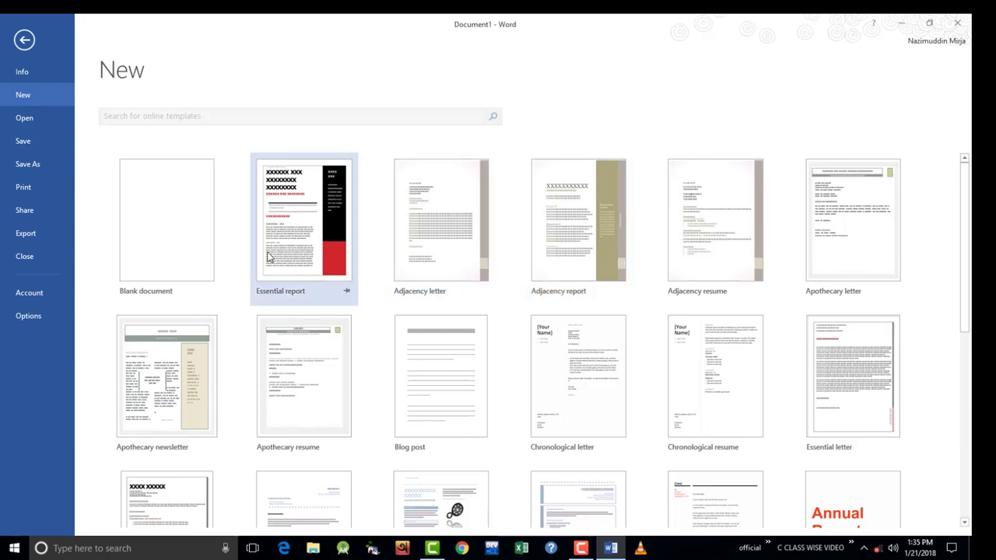
{"action": "left_click", "coordinate": [163, 235]}
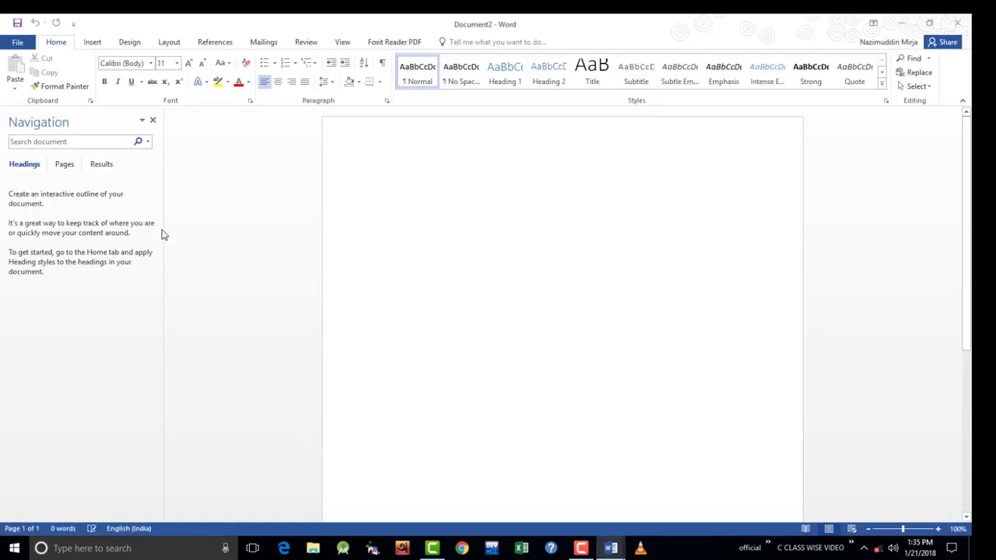
{"action": "left_click", "coordinate": [153, 119]}
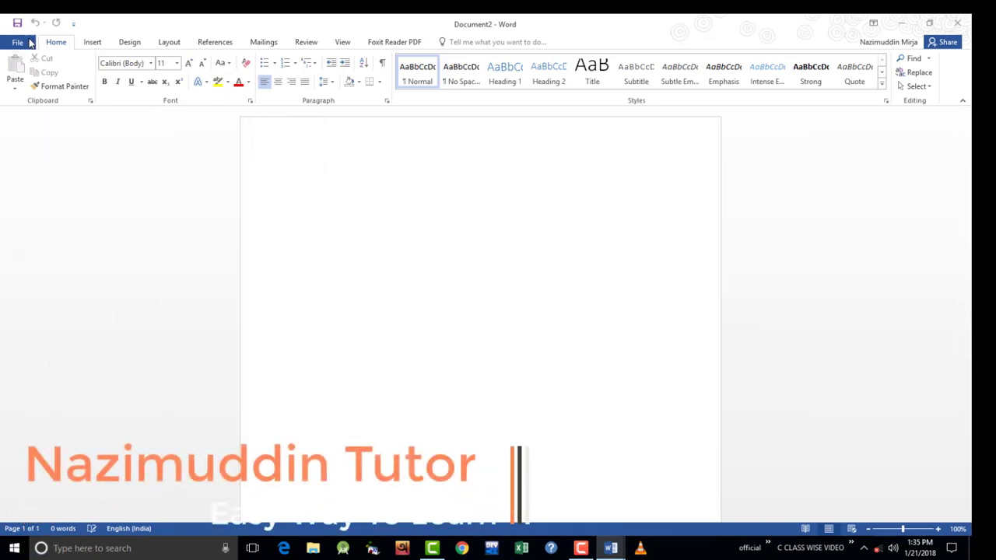
Close Document2, then close Document1 choosing Don't Save
{"action": "left_click", "coordinate": [29, 42]}
{"action": "left_click", "coordinate": [22, 95]}
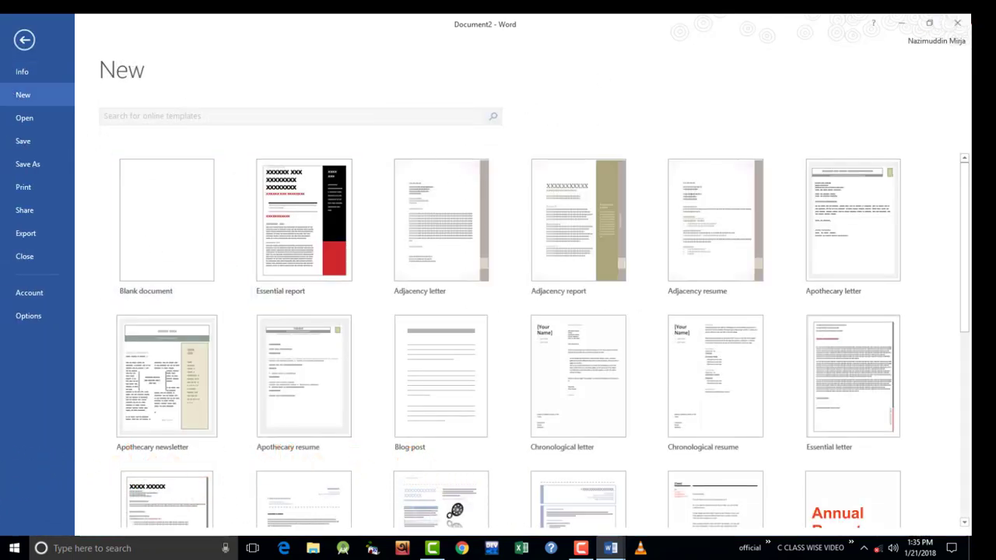
{"action": "left_click", "coordinate": [965, 22]}
{"action": "left_click", "coordinate": [965, 21]}
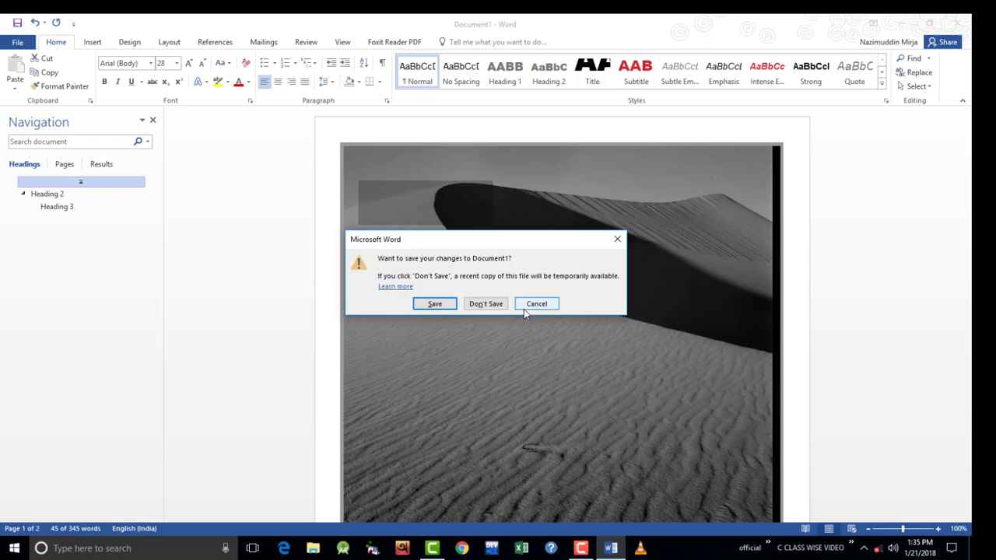
{"action": "left_click", "coordinate": [484, 303]}
Relaunch Word with winword from the Run box and open a blank document
{"action": "key", "text": "super+r"}
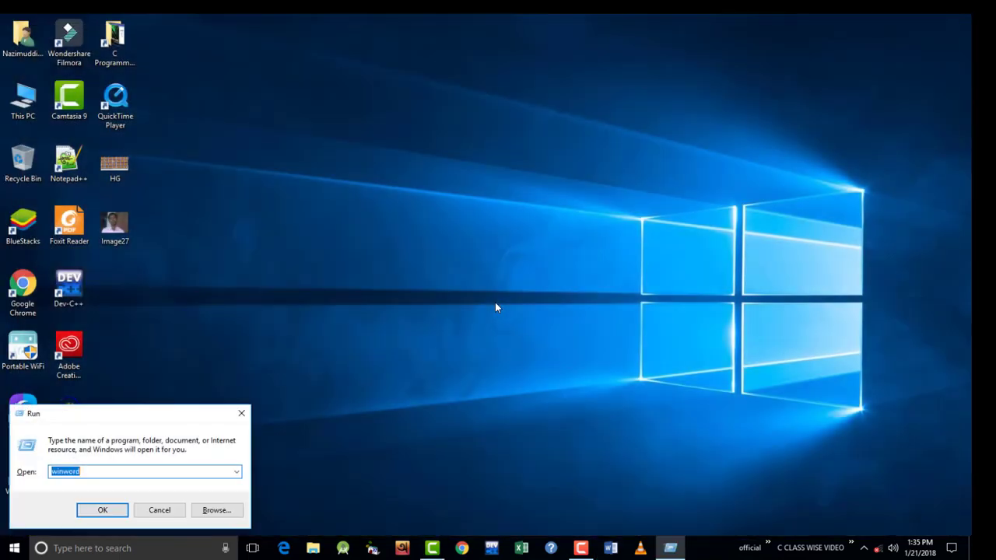
{"action": "key", "text": "Return"}
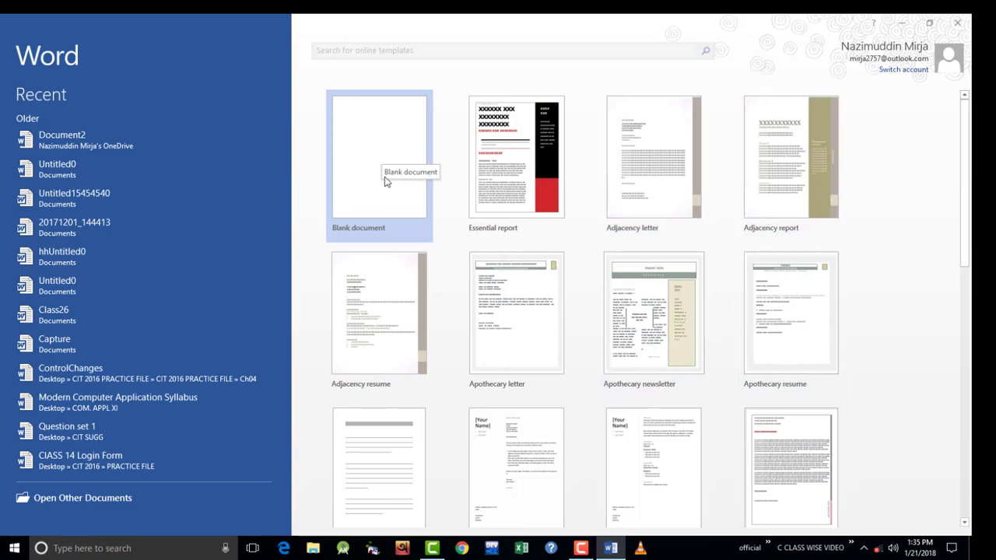
{"action": "left_click", "coordinate": [371, 148]}
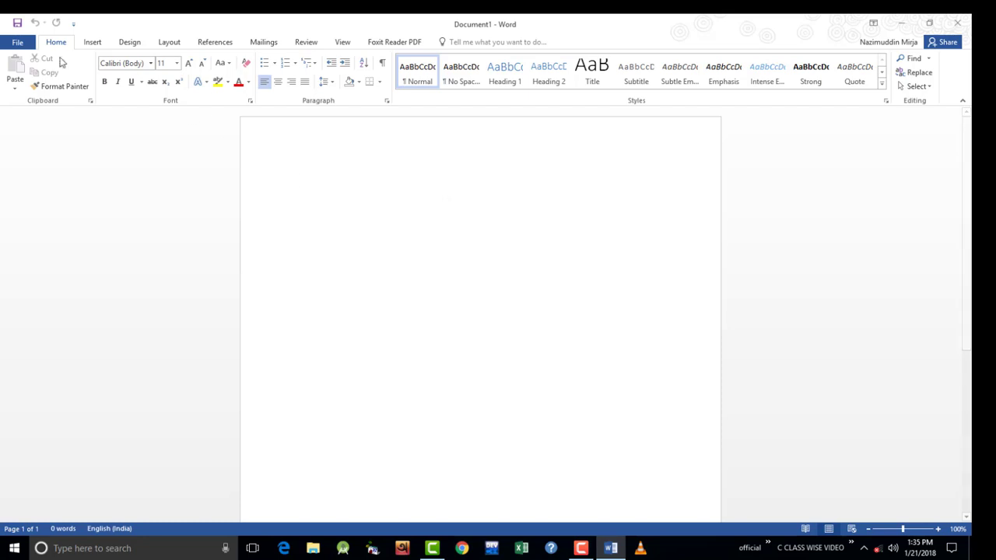
Open Word Options from the File view, showing the General page
{"action": "left_click", "coordinate": [21, 46]}
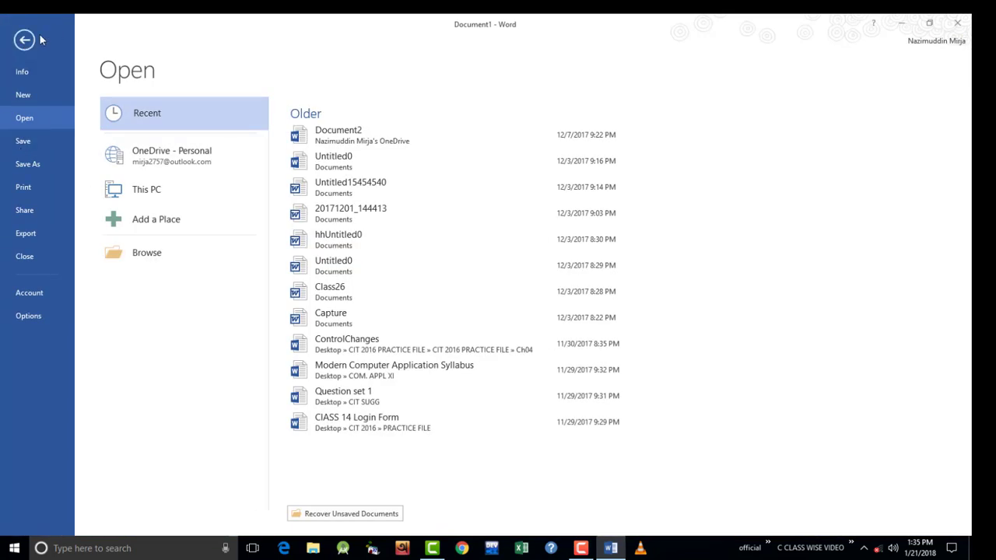
{"action": "left_click", "coordinate": [23, 39]}
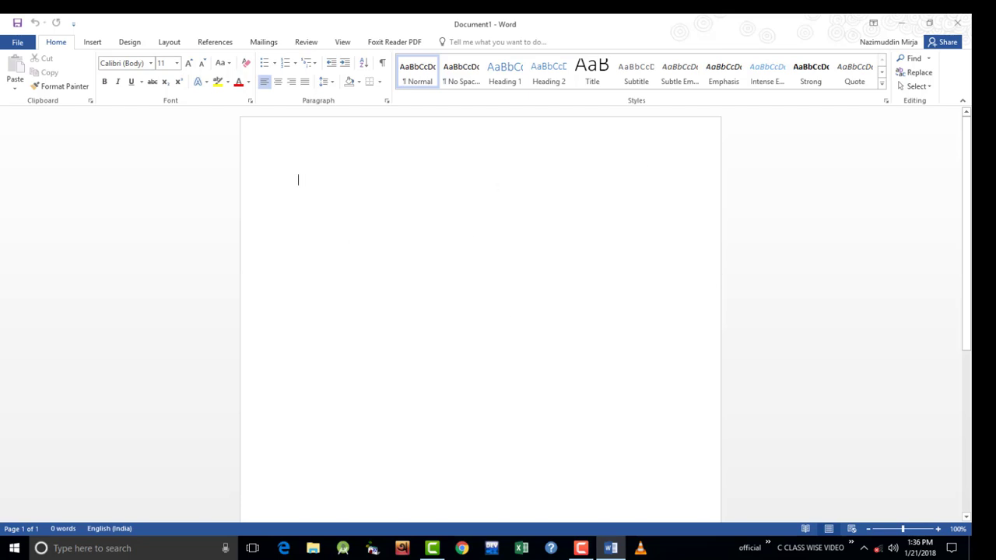
{"action": "left_click", "coordinate": [9, 49]}
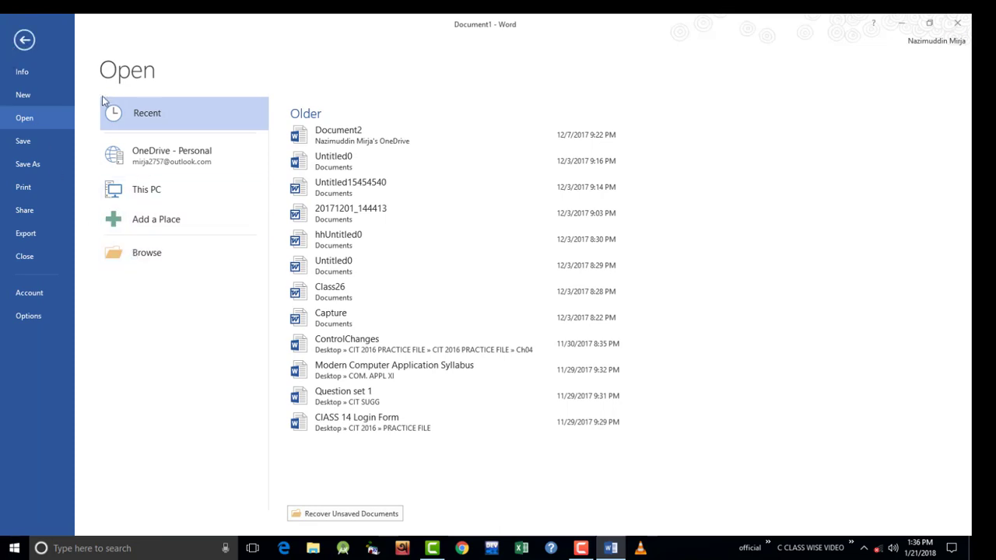
{"action": "left_click", "coordinate": [28, 316]}
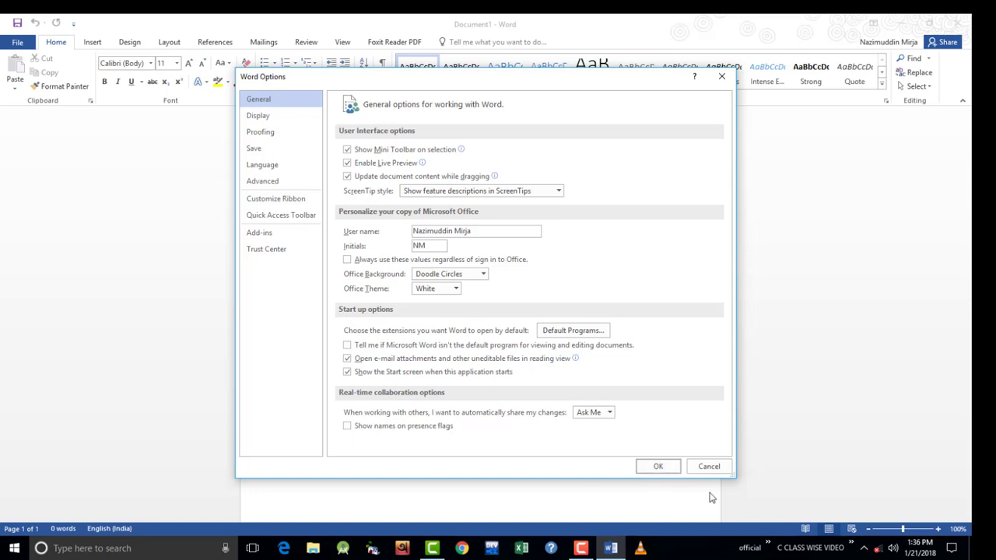
Close Word Options and create a new blank document, Document2
{"action": "left_click", "coordinate": [658, 466]}
{"action": "left_click", "coordinate": [19, 42]}
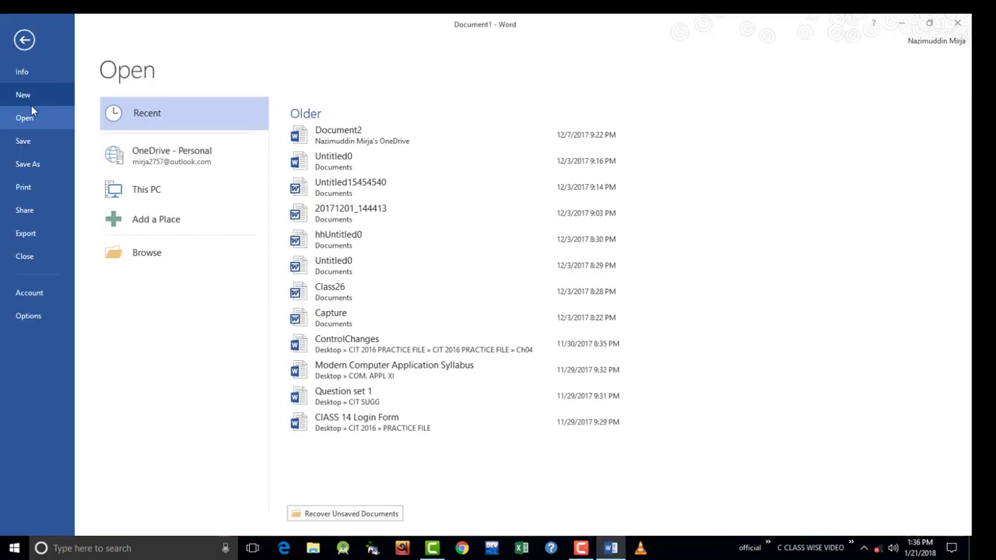
{"action": "left_click", "coordinate": [33, 95]}
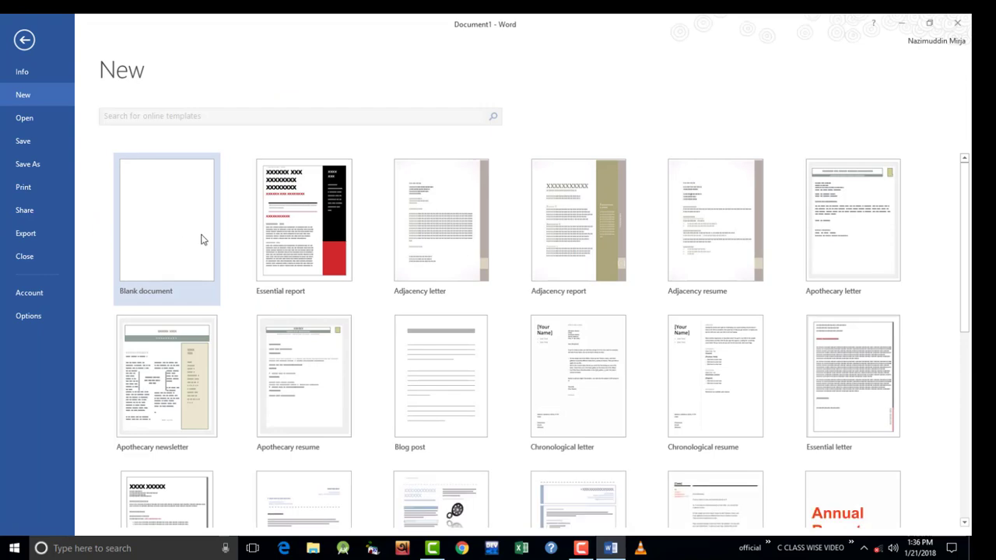
{"action": "left_click", "coordinate": [154, 229]}
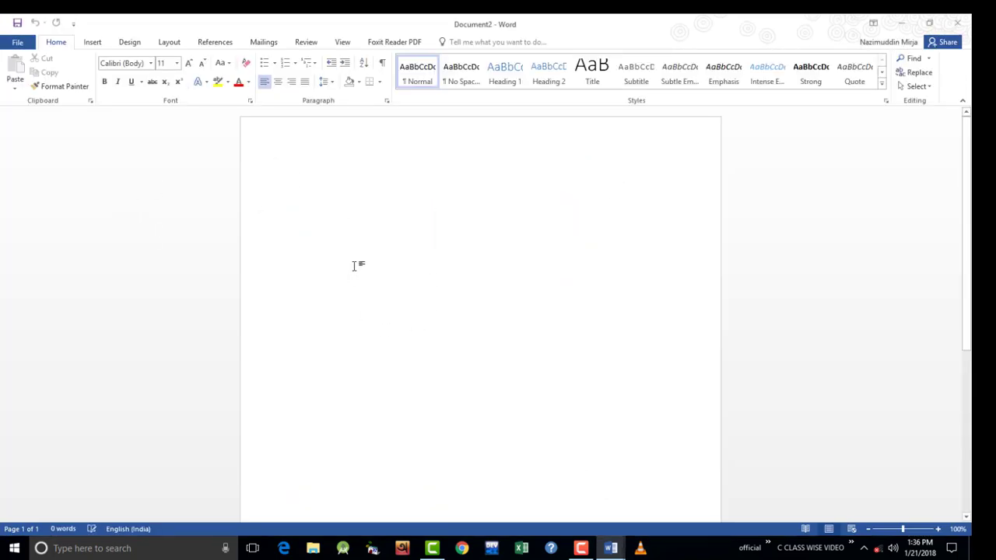
Turn off 'Show the Start screen when this application starts' in Word Options
{"action": "left_click", "coordinate": [11, 42]}
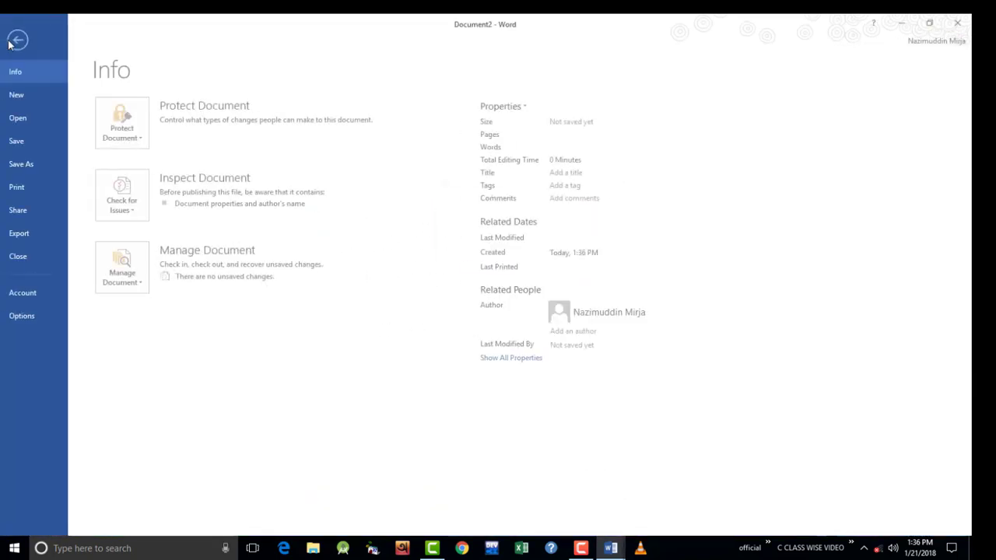
{"action": "left_click", "coordinate": [33, 317]}
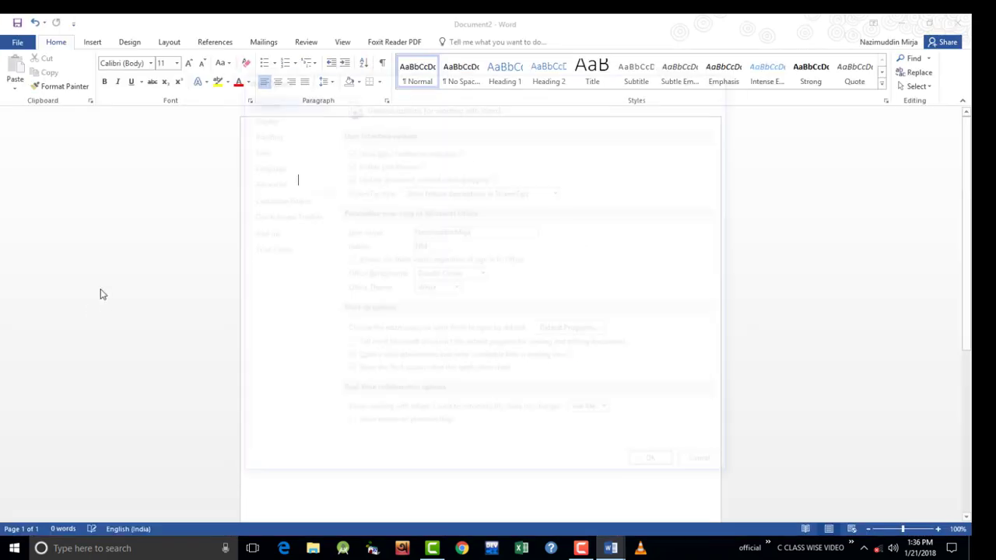
{"action": "left_click", "coordinate": [347, 374]}
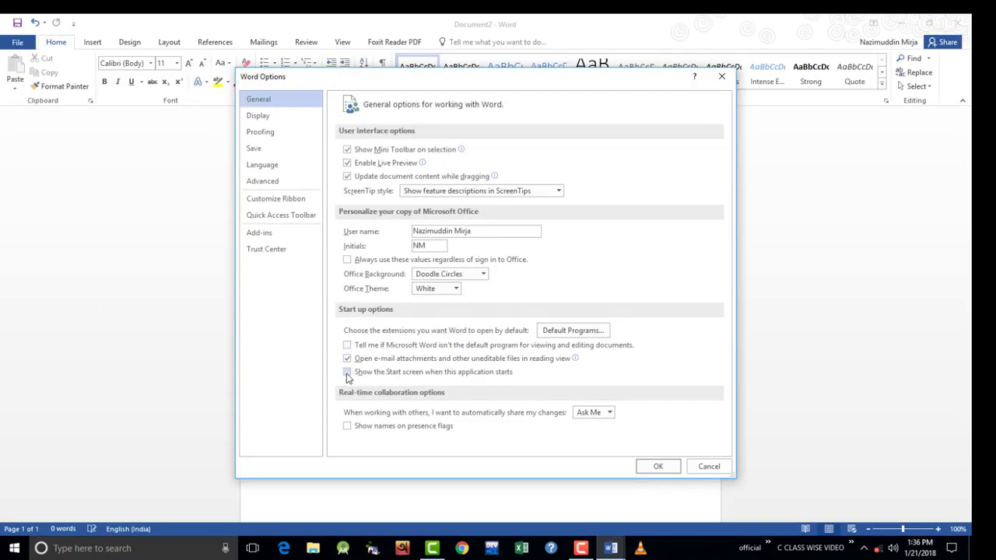
{"action": "left_click", "coordinate": [658, 467]}
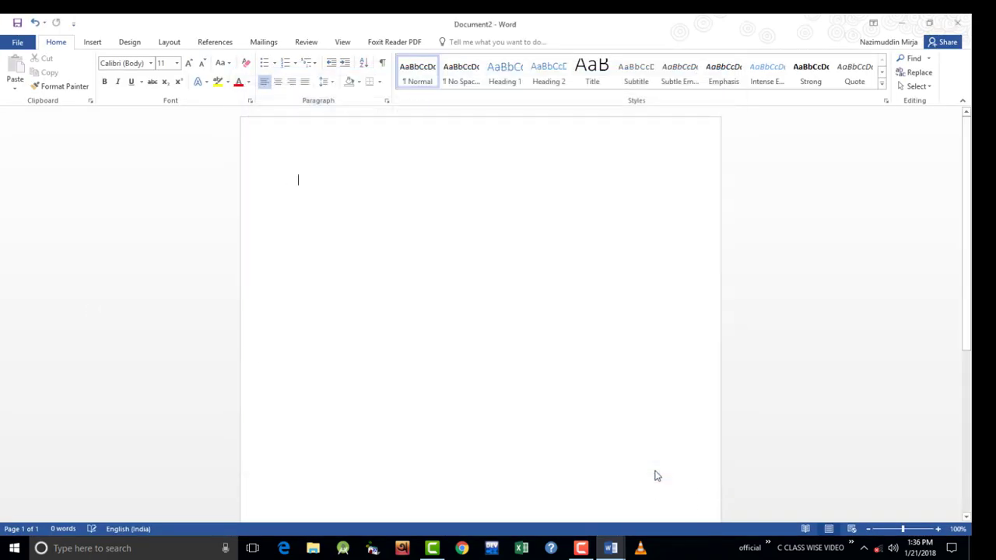
Close Document2 and Document1, then relaunch Word with winword from the Run box
{"action": "left_click", "coordinate": [957, 23]}
{"action": "left_click", "coordinate": [957, 23]}
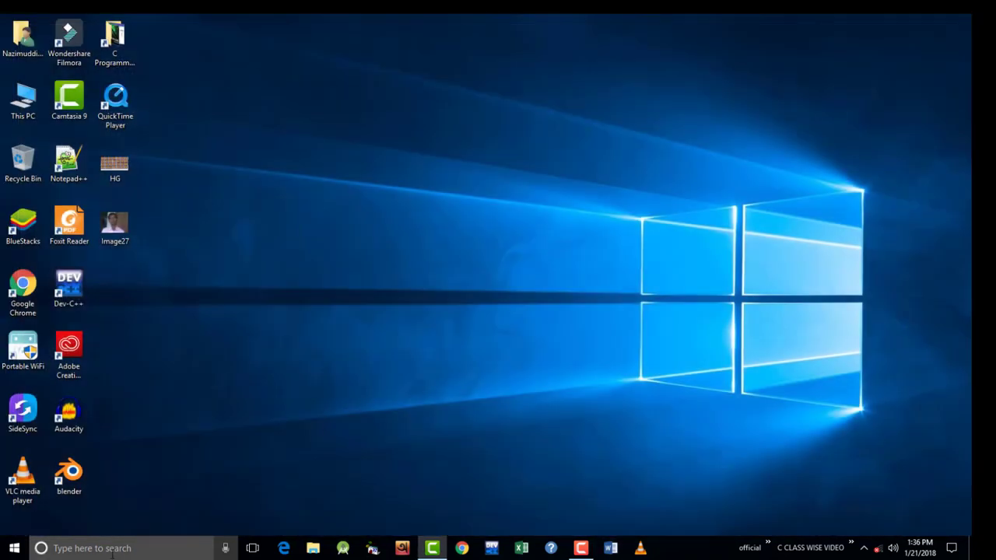
{"action": "key", "text": "super+r"}
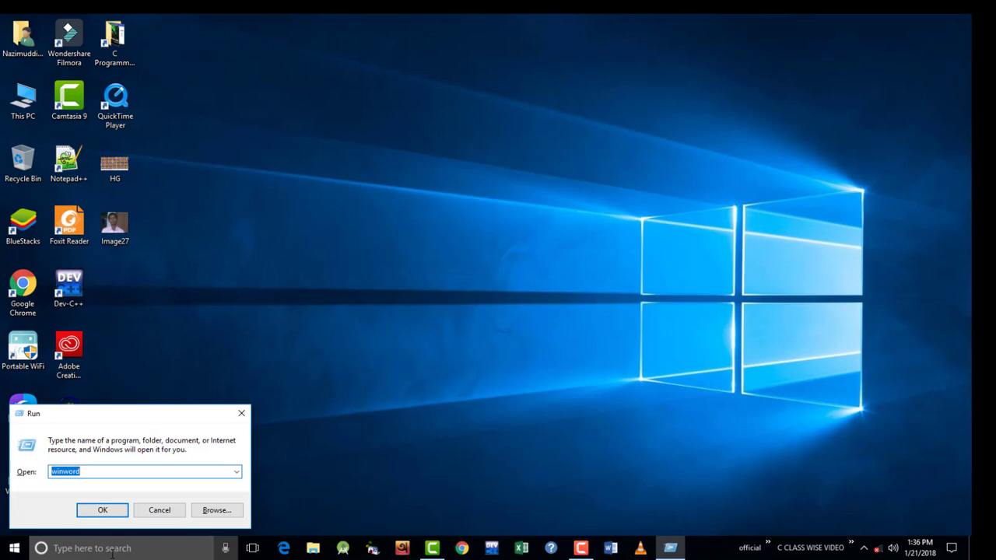
{"action": "left_click", "coordinate": [104, 510]}
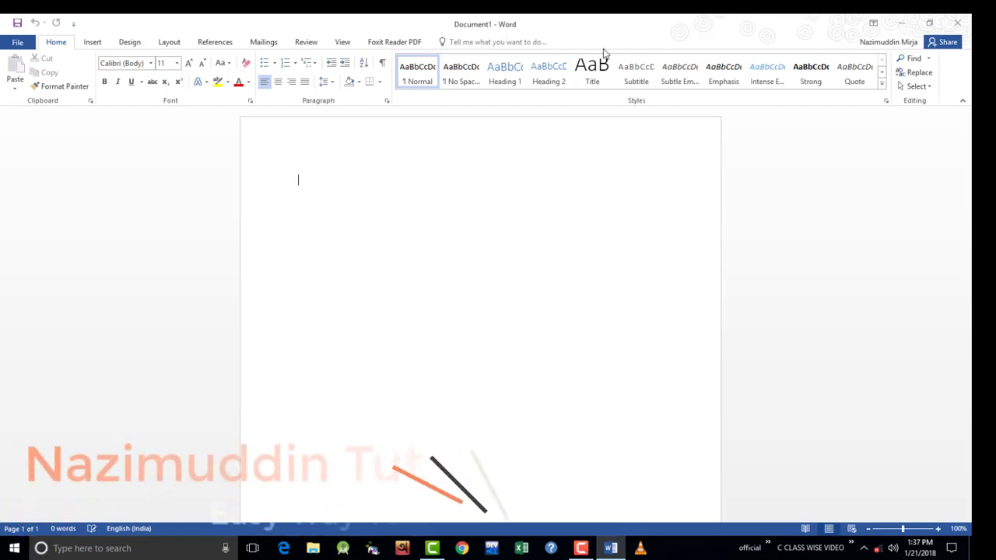
Cycle the ribbon through Auto-hide, Show Tabs, then Show Tabs and Commands, and minimize Word
{"action": "left_click", "coordinate": [874, 25]}
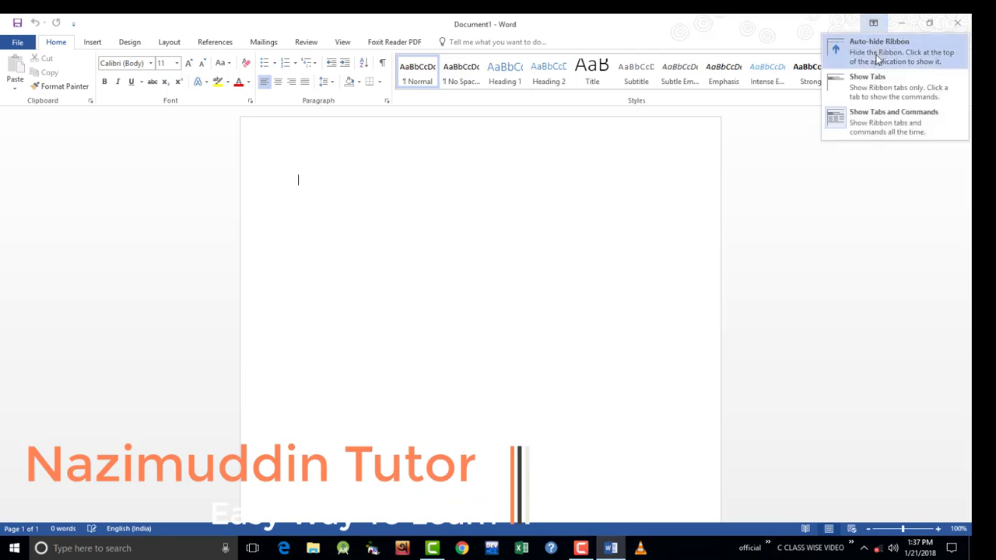
{"action": "left_click", "coordinate": [877, 59]}
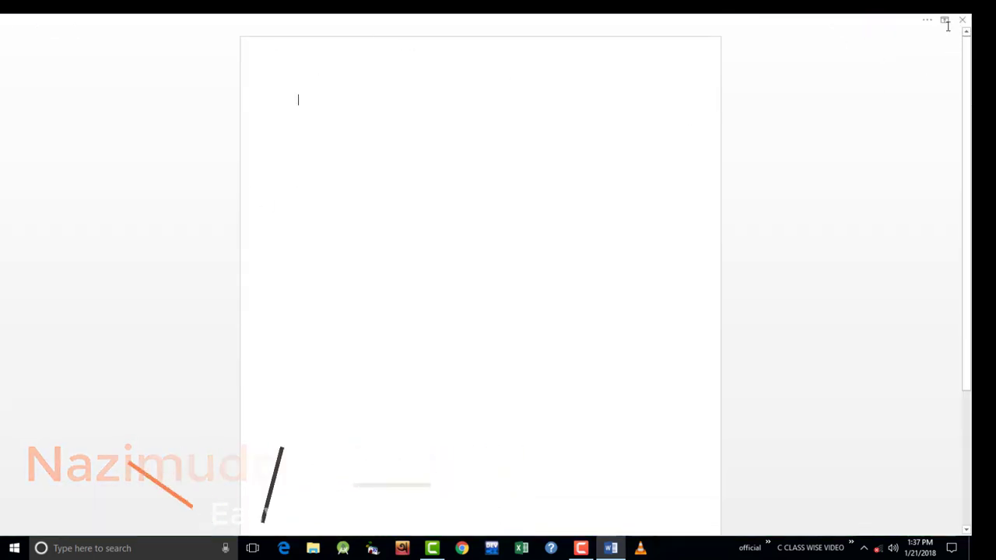
{"action": "left_click", "coordinate": [943, 19]}
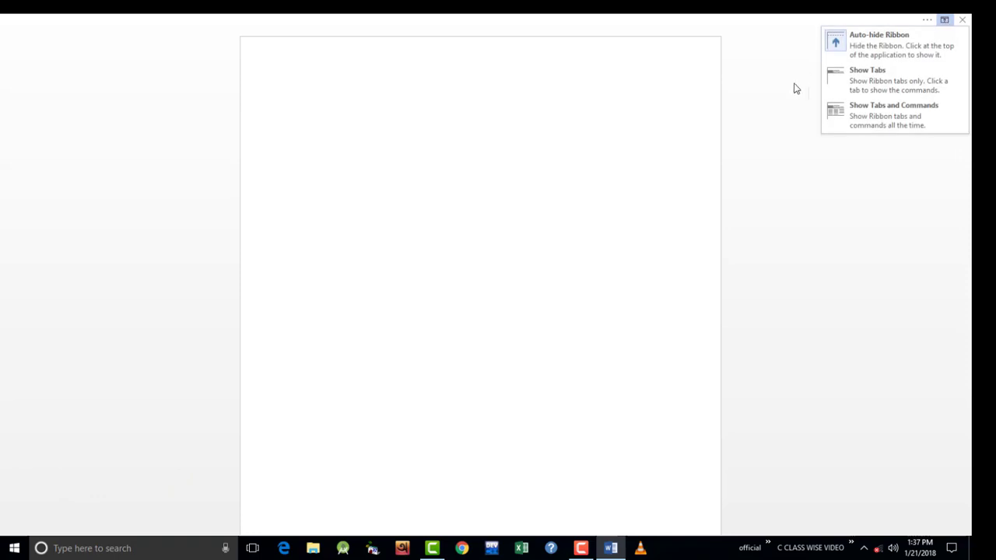
{"action": "left_click", "coordinate": [825, 79]}
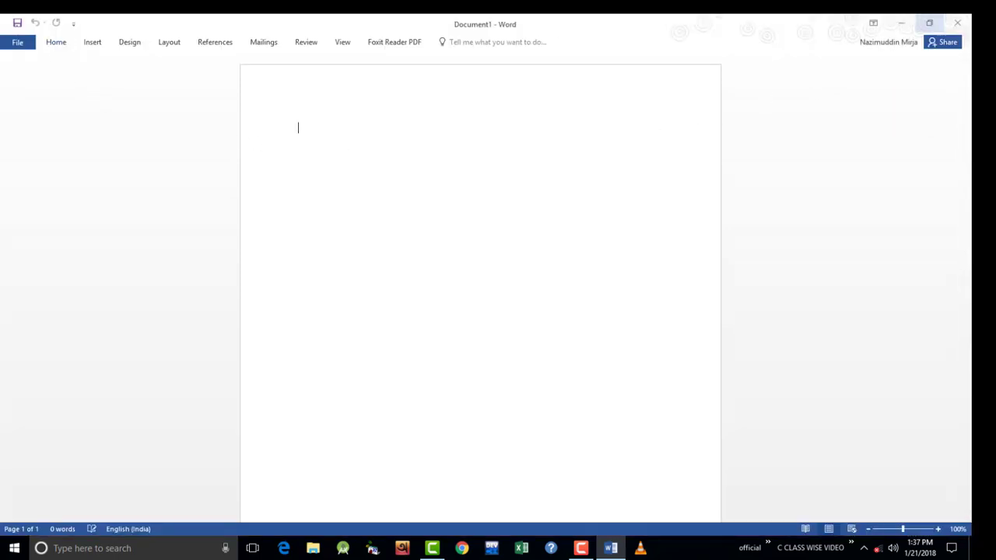
{"action": "left_click", "coordinate": [873, 23]}
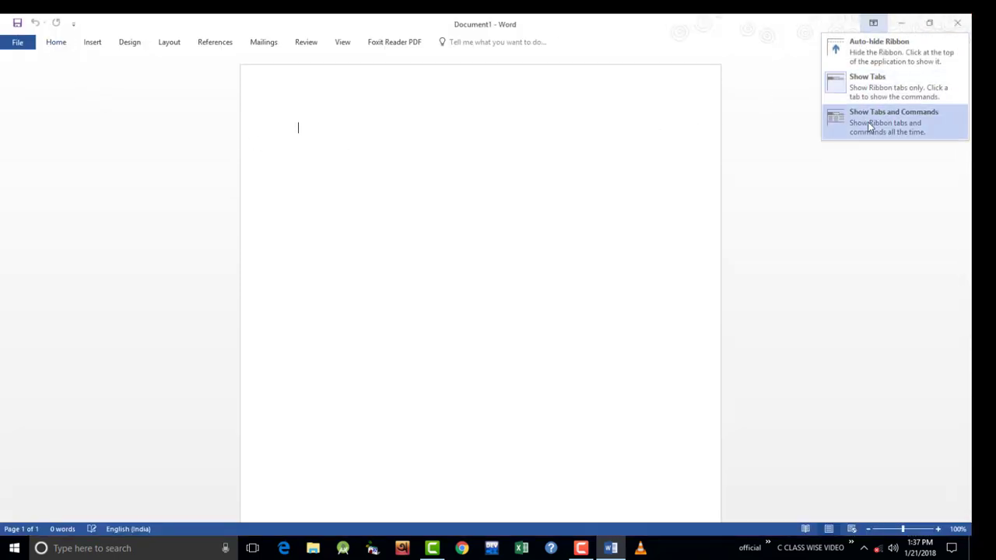
{"action": "left_click", "coordinate": [869, 127]}
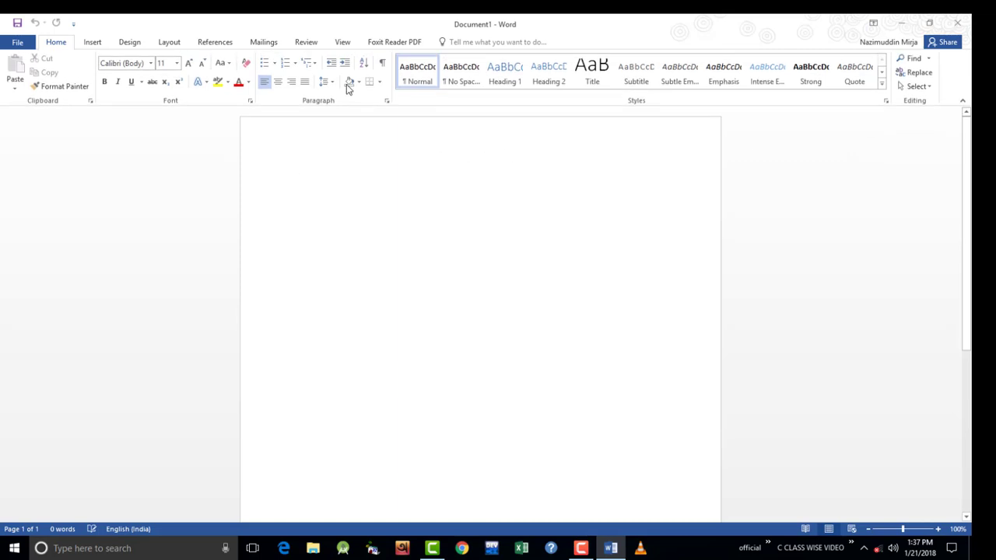
{"action": "left_click", "coordinate": [903, 23]}
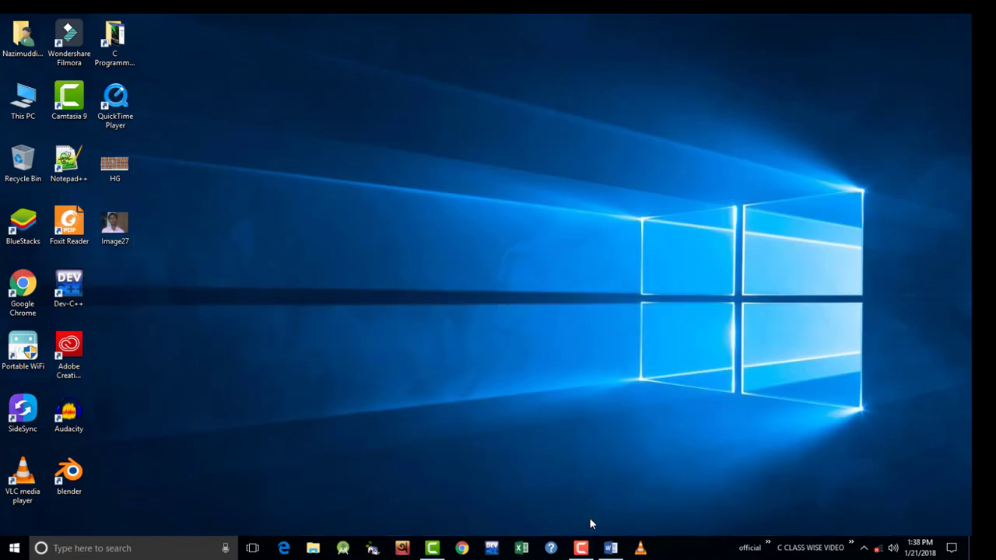
Restore Document1 from the taskbar, shrink it with Restore Down, then maximize the window
{"action": "left_click", "coordinate": [611, 548]}
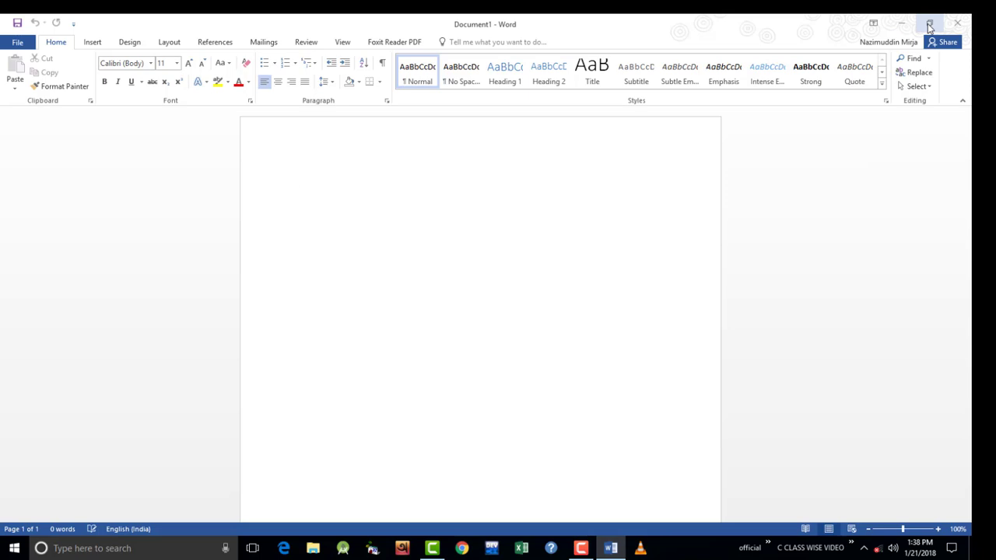
{"action": "left_click", "coordinate": [929, 24]}
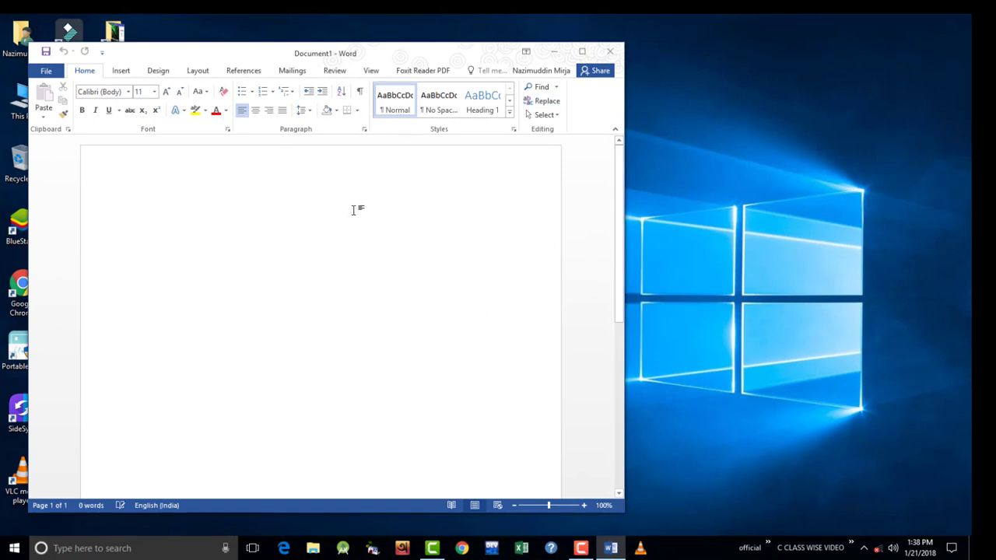
{"action": "left_click", "coordinate": [582, 52]}
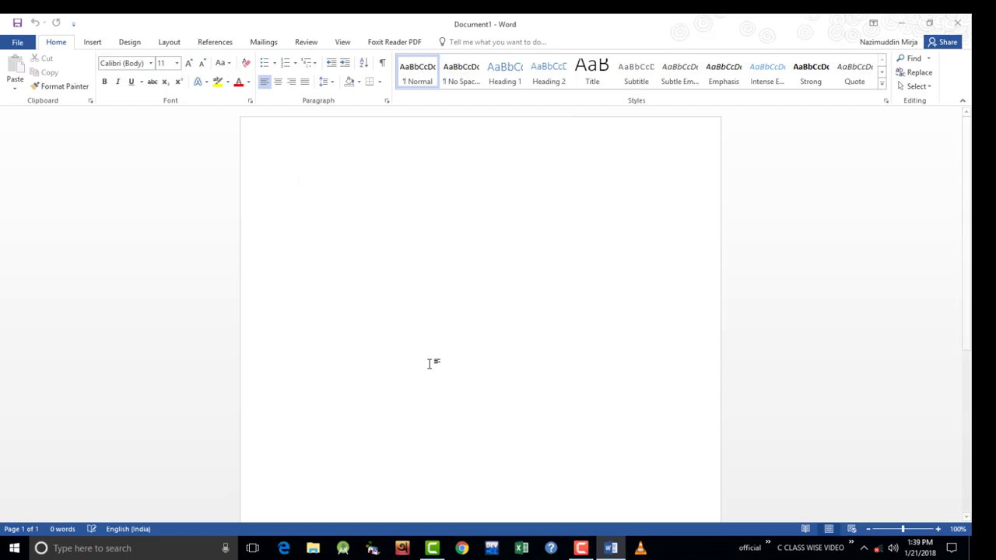
{"action": "left_click", "coordinate": [89, 44]}
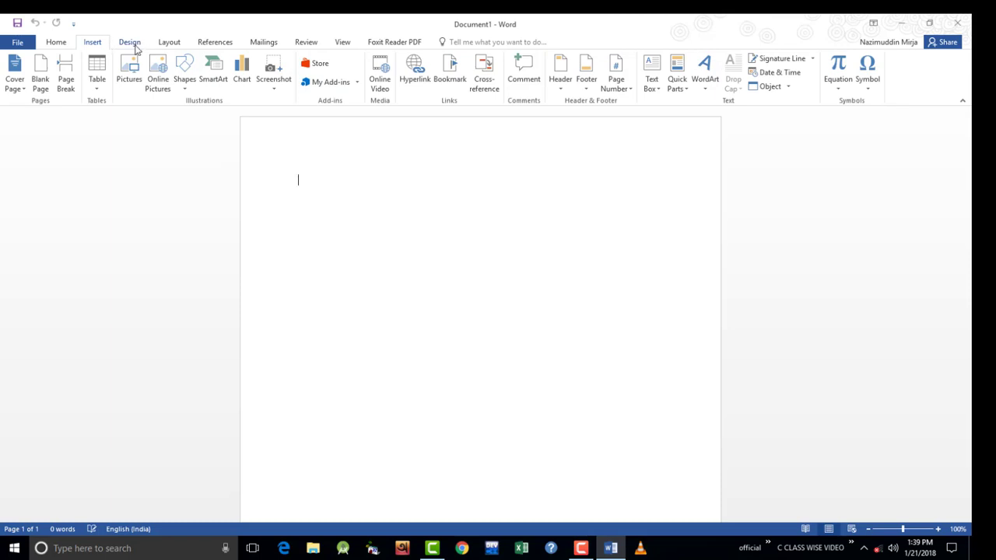
{"action": "left_click", "coordinate": [130, 43]}
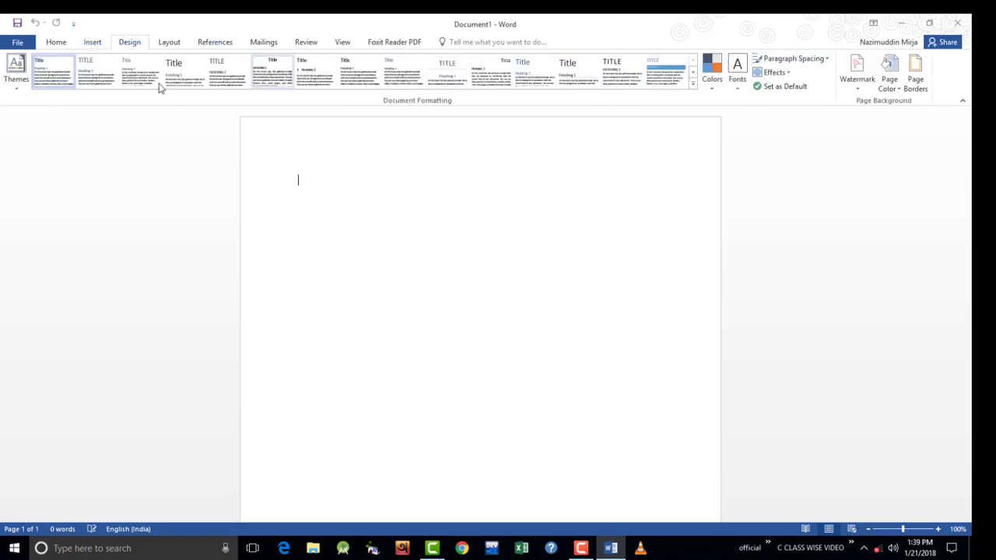
{"action": "left_click", "coordinate": [170, 43]}
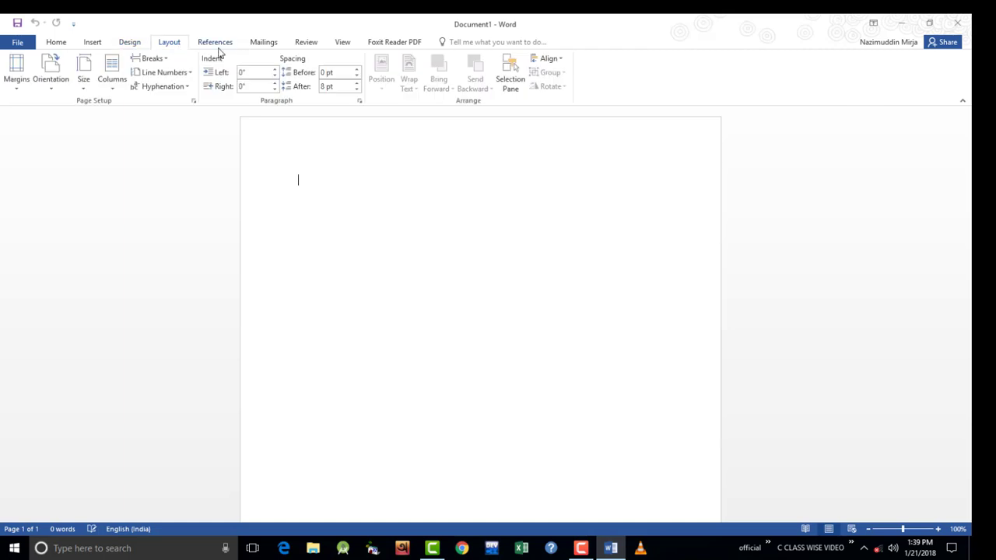
{"action": "left_click", "coordinate": [218, 46]}
{"action": "left_click", "coordinate": [264, 45]}
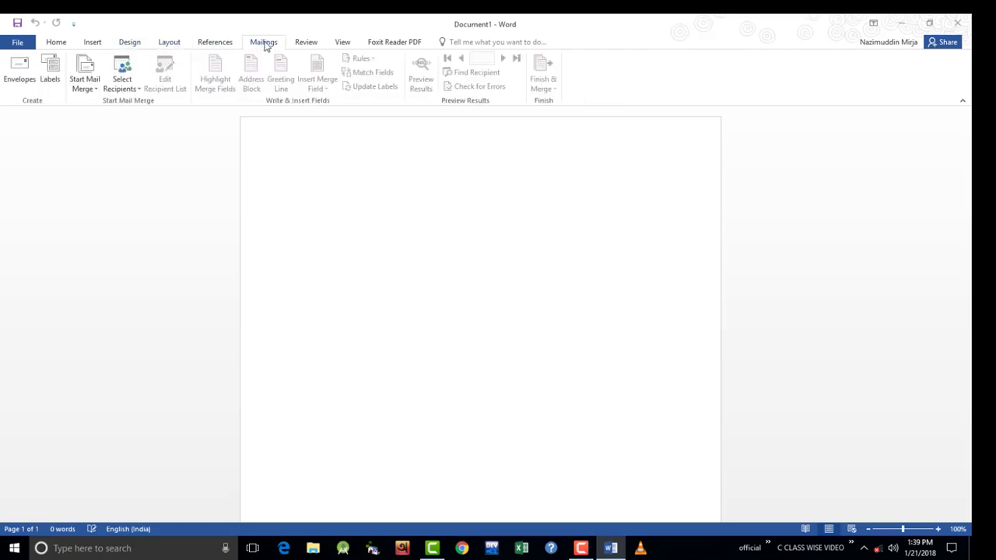
{"action": "left_click", "coordinate": [59, 45]}
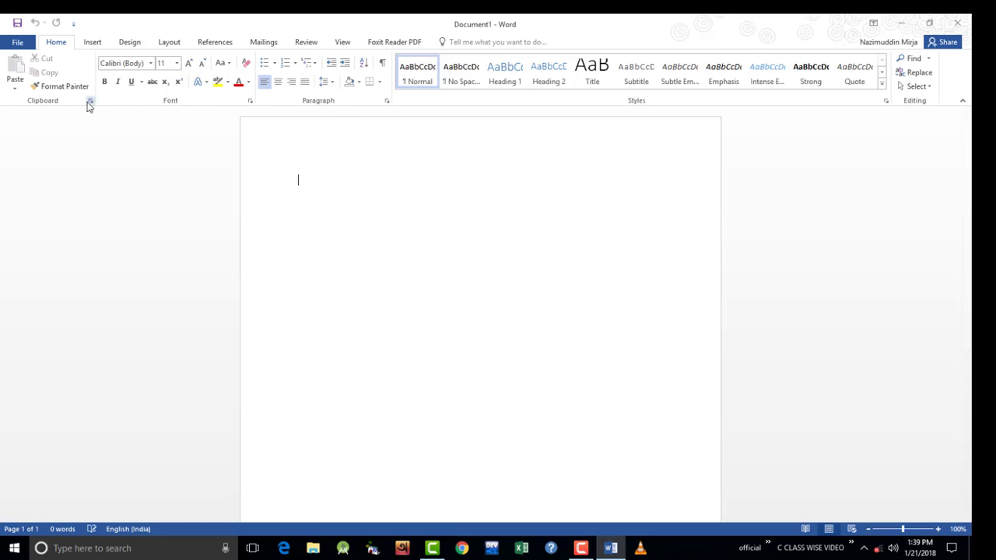
{"action": "left_click", "coordinate": [250, 102]}
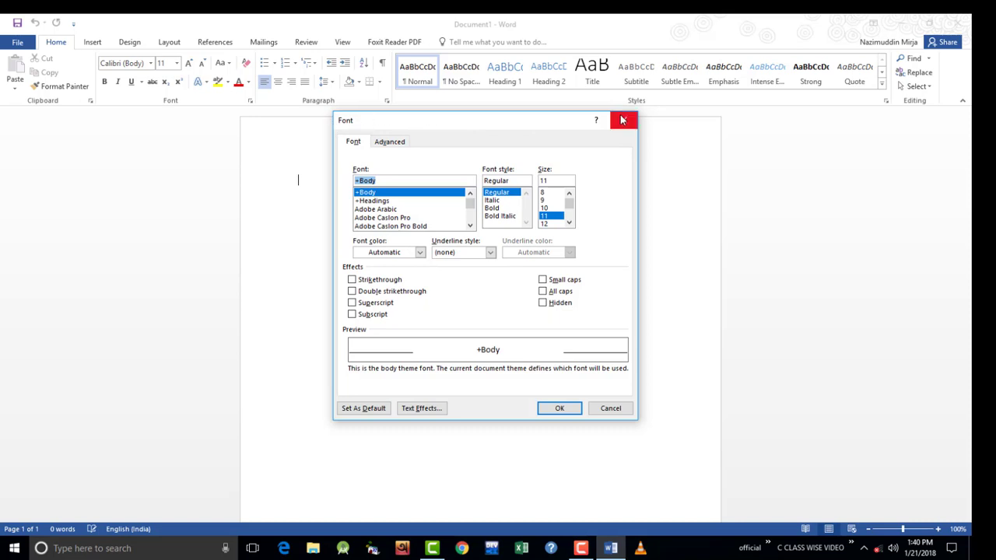
{"action": "key", "text": "Escape"}
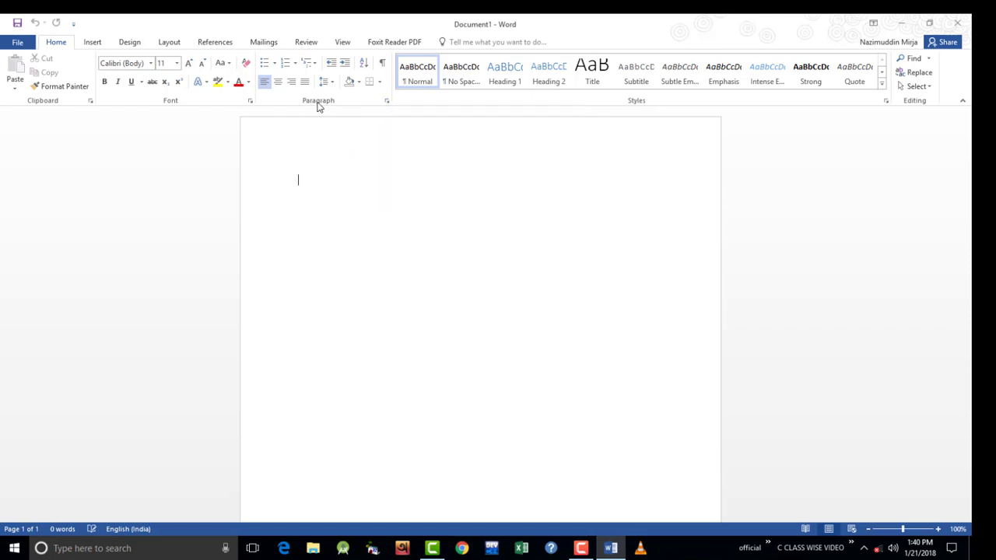
{"action": "left_click", "coordinate": [386, 102]}
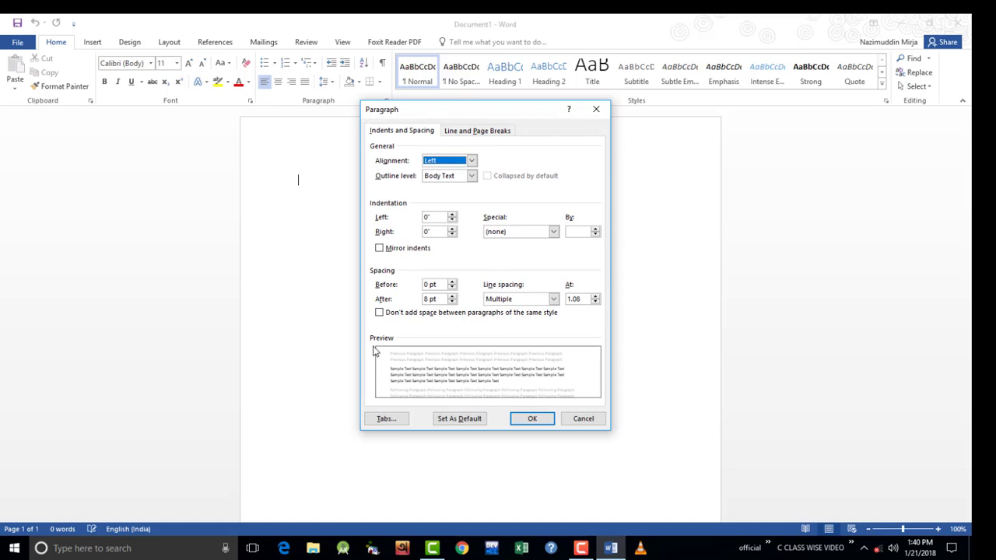
{"action": "left_click", "coordinate": [596, 110]}
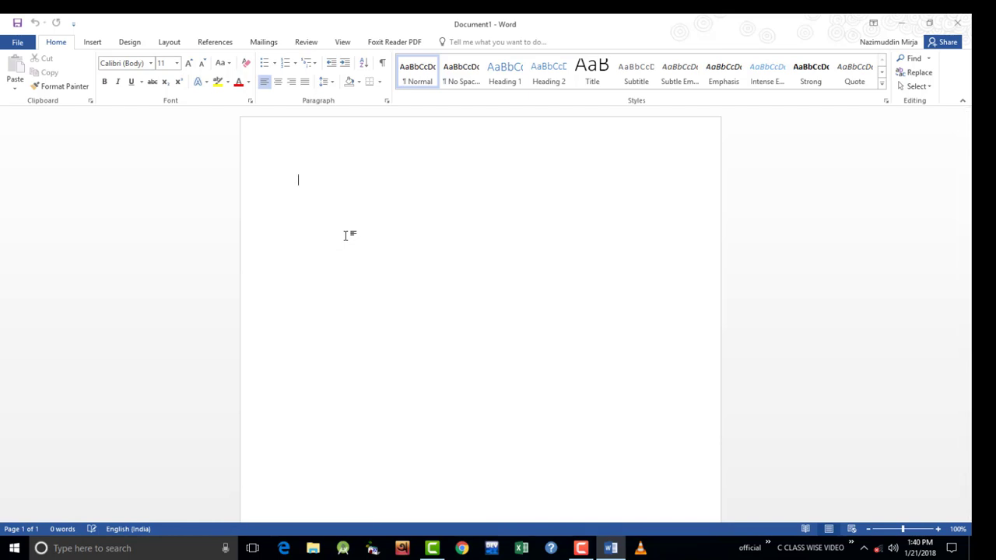
Generate sample paragraphs with =rand(), select across them, then undo back to the formula line
{"action": "type", "text": "=rand("}
{"action": "key", "text": "Return"}
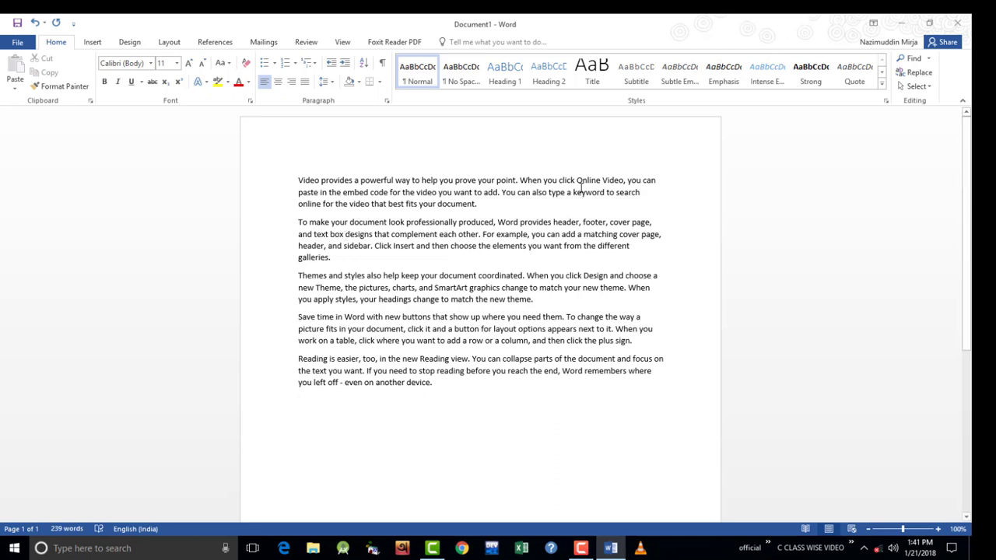
{"action": "left_click_drag", "start_coordinate": [322, 180], "coordinate": [390, 217]}
{"action": "left_click_drag", "start_coordinate": [335, 204], "coordinate": [397, 258]}
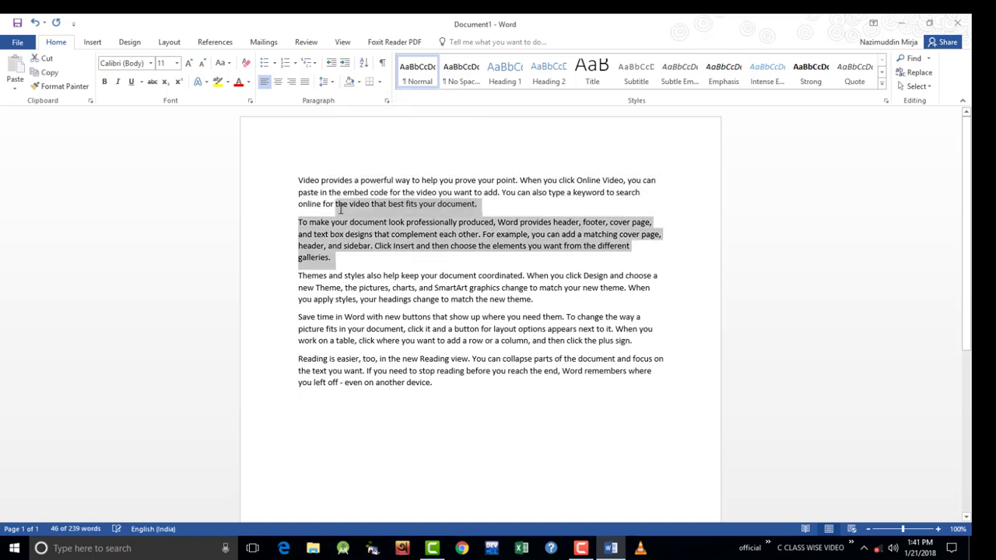
{"action": "left_click_drag", "start_coordinate": [413, 299], "coordinate": [368, 278]}
{"action": "left_click_drag", "start_coordinate": [372, 325], "coordinate": [397, 341]}
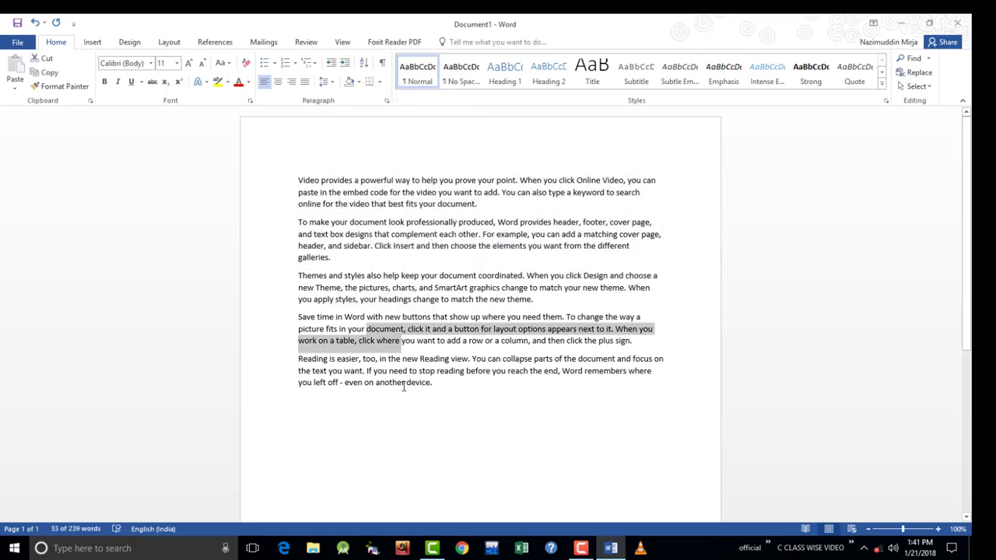
{"action": "left_click_drag", "start_coordinate": [433, 383], "coordinate": [379, 358]}
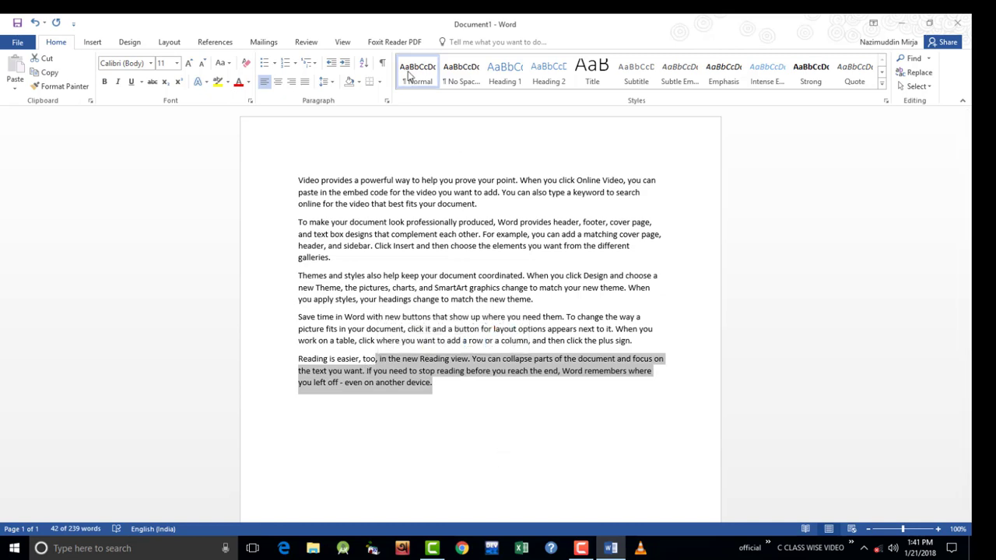
{"action": "key", "text": "ctrl+z"}
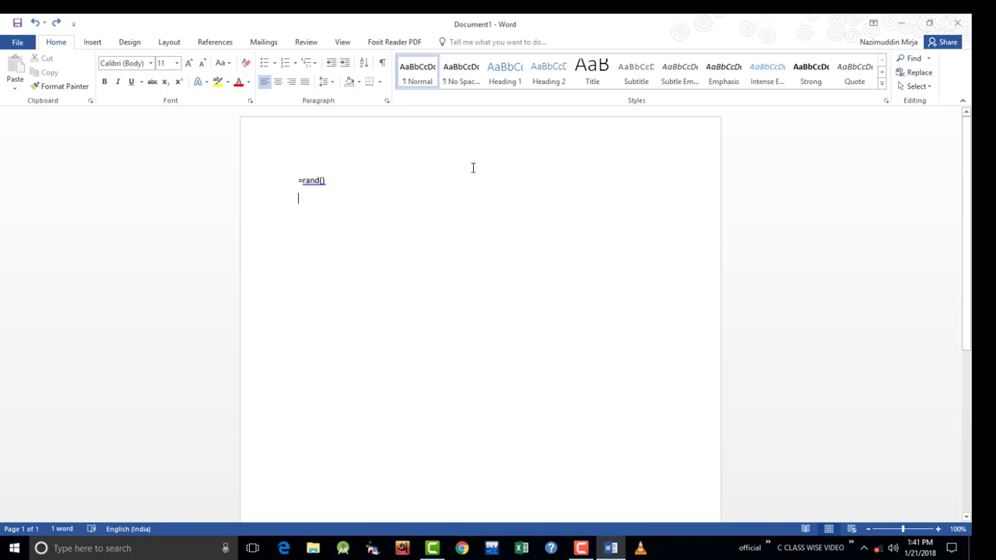
Restore the five =rand() sample paragraphs without blank lines, then select all the text
{"action": "key", "text": "BackSpace"}
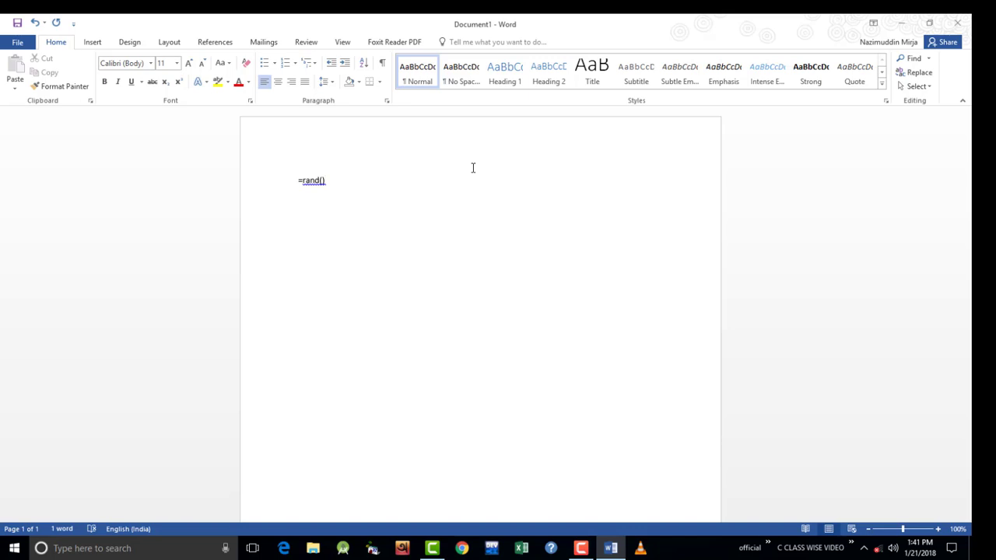
{"action": "key", "text": "Return"}
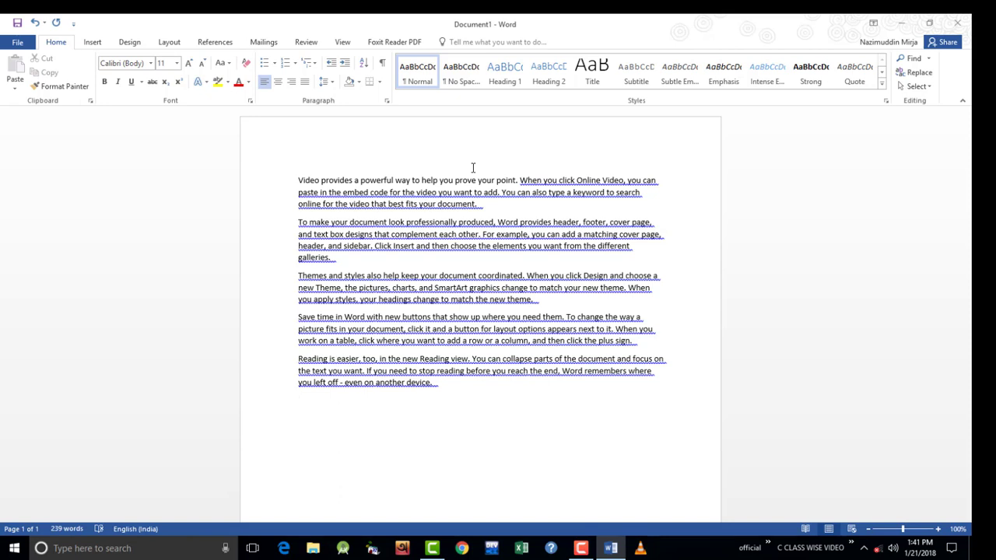
{"action": "key", "text": "BackSpace"}
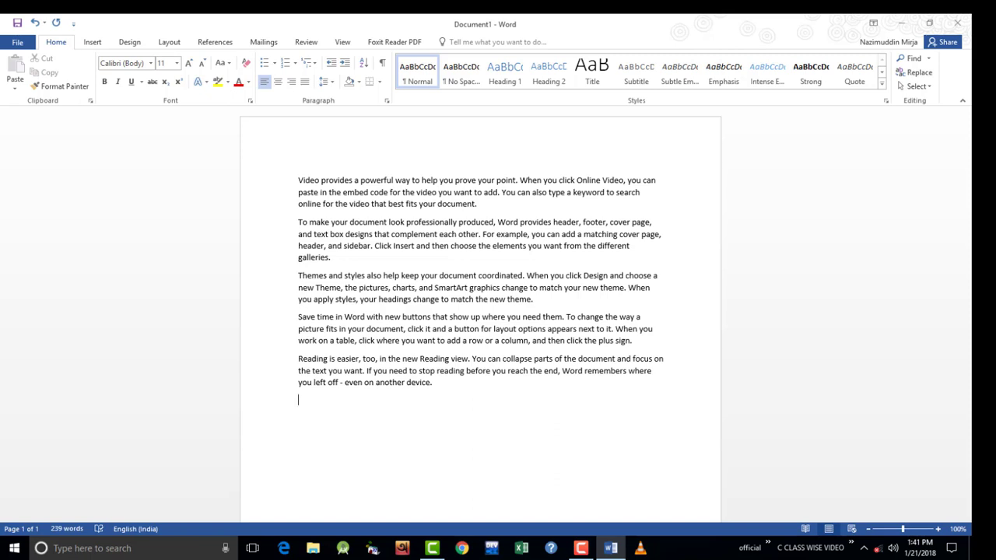
{"action": "left_click_drag", "start_coordinate": [494, 401], "coordinate": [217, 89]}
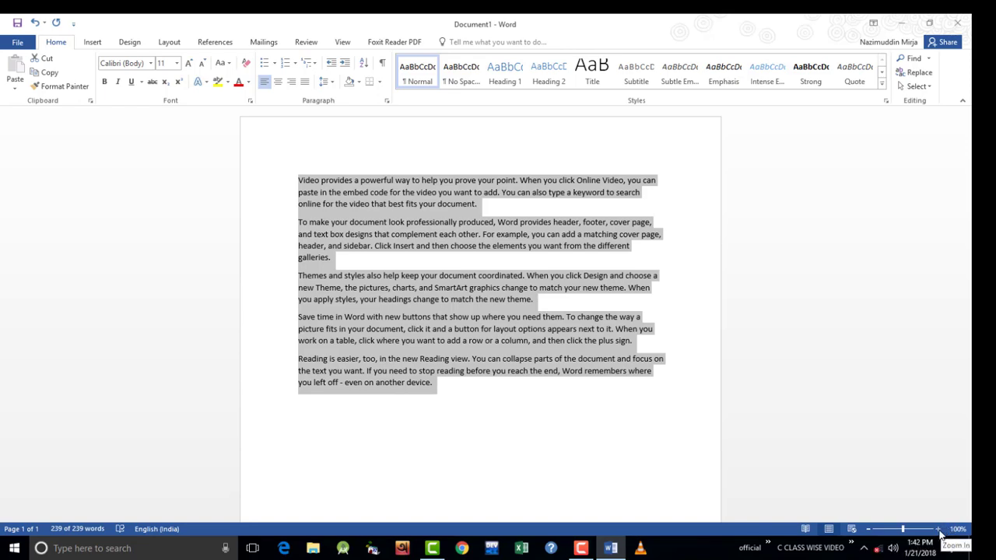
{"action": "left_click_drag", "start_coordinate": [903, 529], "coordinate": [888, 532]}
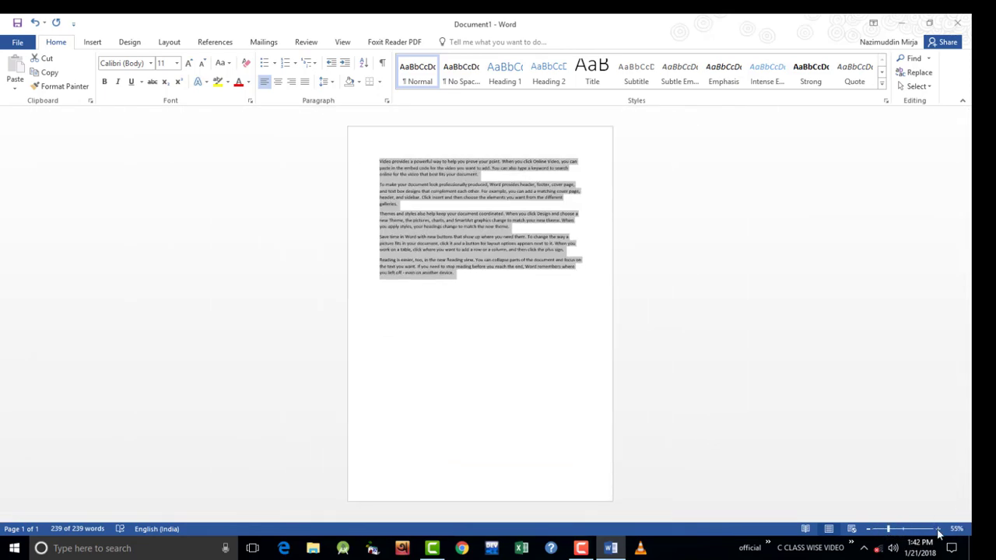
{"action": "left_click", "coordinate": [937, 529]}
{"action": "left_click", "coordinate": [937, 529]}
{"action": "left_click", "coordinate": [938, 529]}
{"action": "left_click", "coordinate": [938, 529]}
{"action": "left_click", "coordinate": [937, 529]}
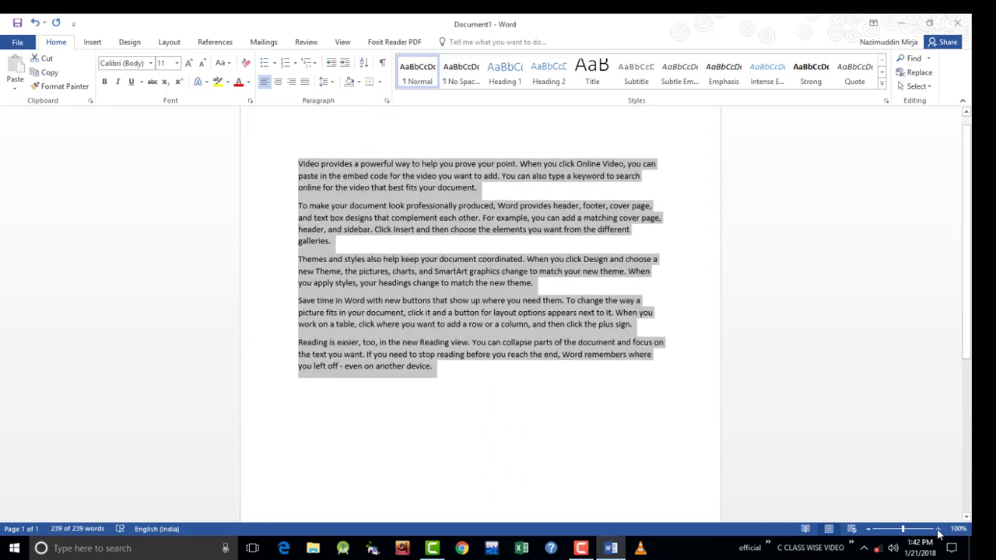
Turn on the Caps Lock indicator in the status bar
{"action": "right_click", "coordinate": [280, 531]}
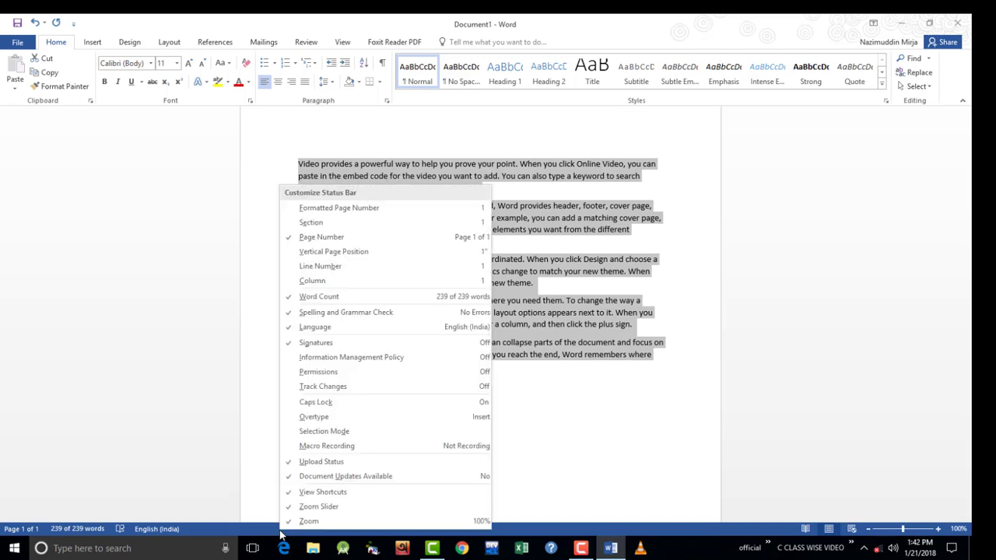
{"action": "left_click", "coordinate": [323, 403]}
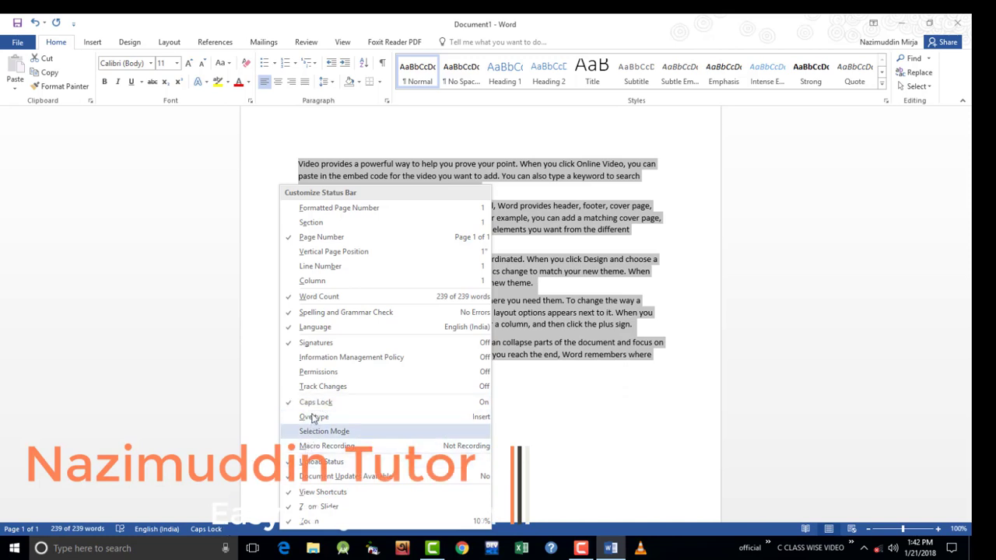
{"action": "left_click", "coordinate": [343, 532]}
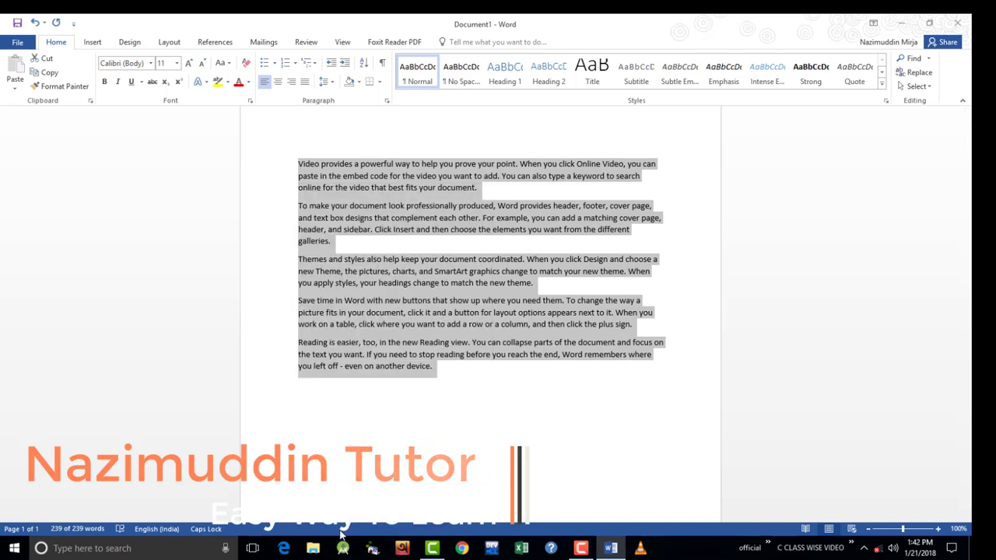
{"action": "right_click", "coordinate": [340, 529]}
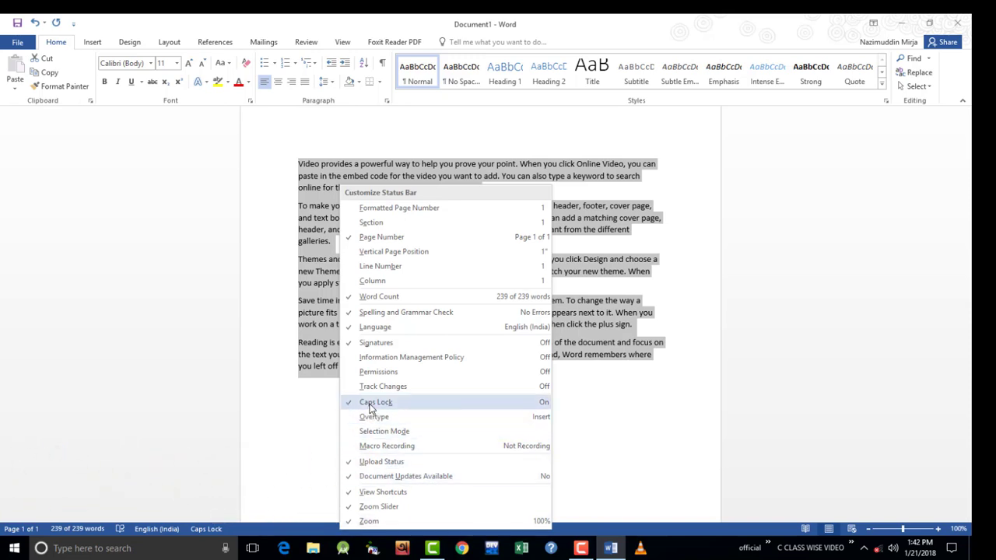
{"action": "left_click", "coordinate": [238, 529]}
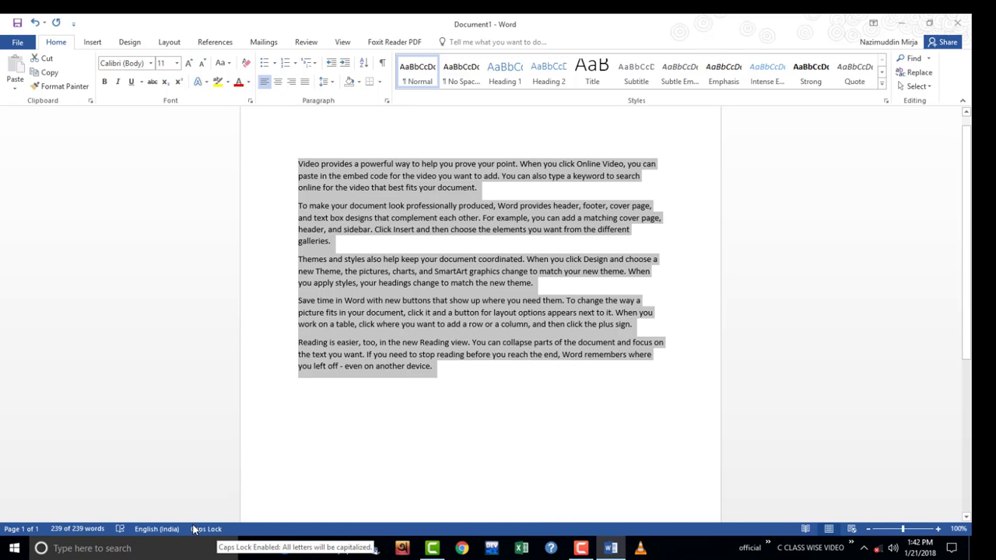
Add a new line 'OJPUO' after the last paragraph, then 'ghgjky' with Caps Lock off
{"action": "key", "text": "ctrl+End"}
{"action": "key", "text": "Return"}
{"action": "type", "text": "OJ"}
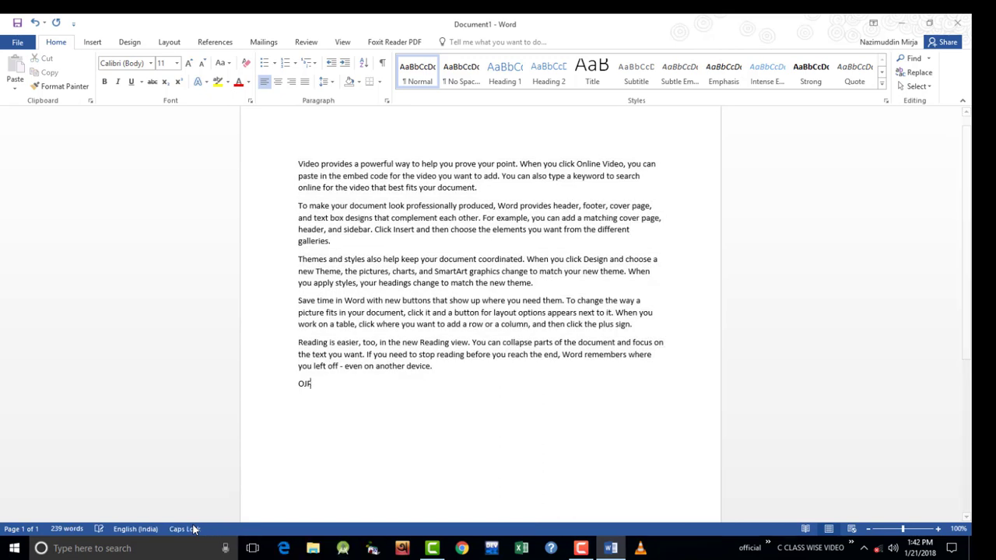
{"action": "type", "text": "PUO"}
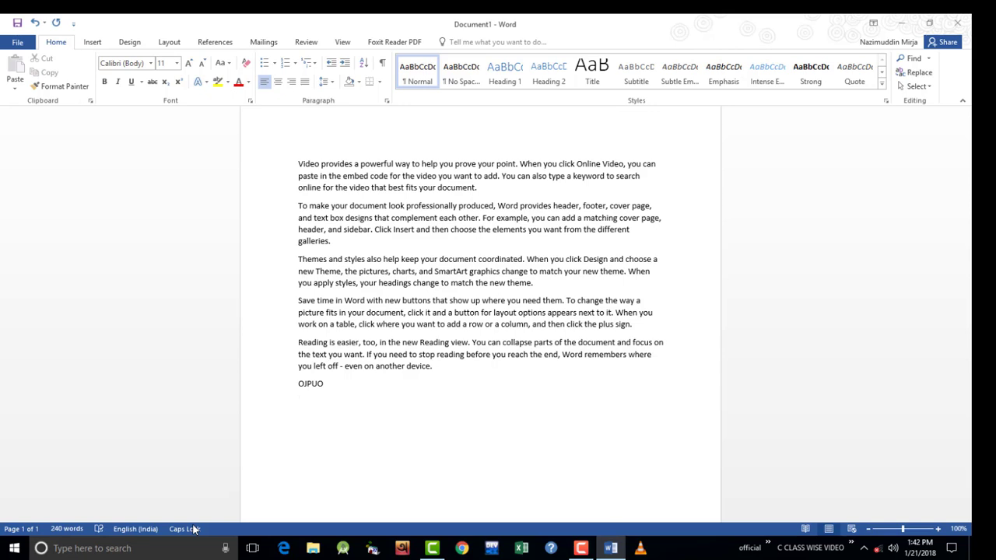
{"action": "key", "text": "Caps_Lock"}
{"action": "type", "text": "ghgjky"}
Show Line Number on the status bar, keeping Zoom visible, and place the cursor at the text's end
{"action": "right_click", "coordinate": [184, 534]}
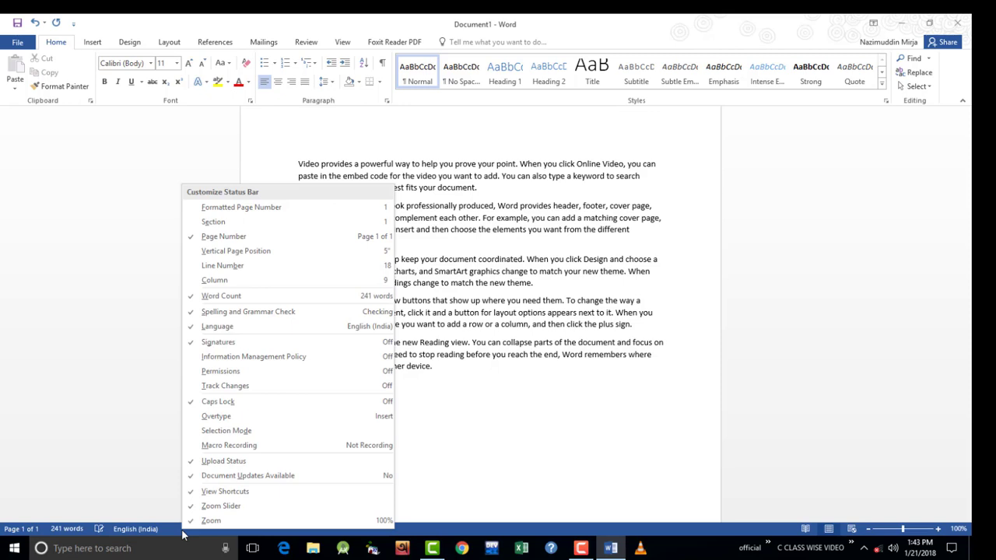
{"action": "left_click", "coordinate": [223, 520]}
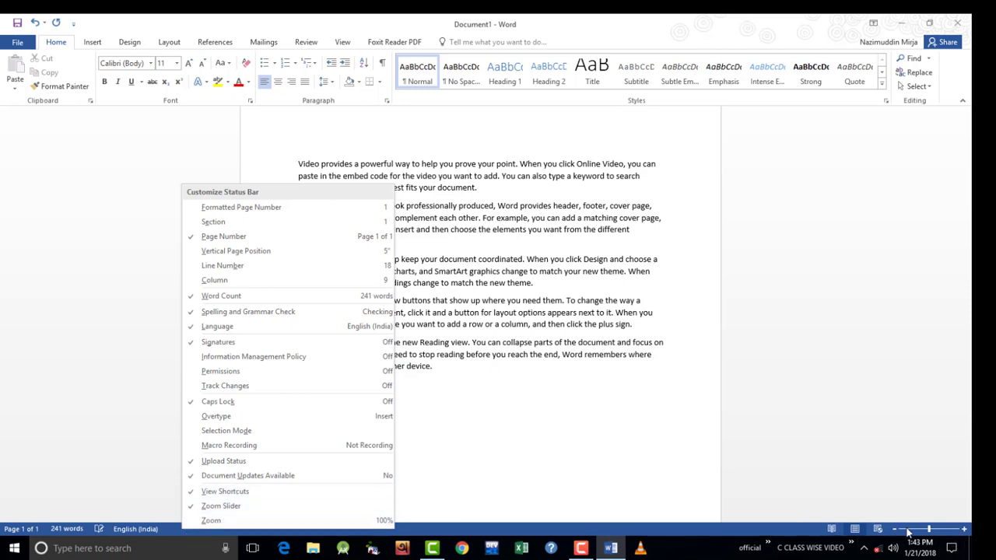
{"action": "left_click", "coordinate": [256, 523]}
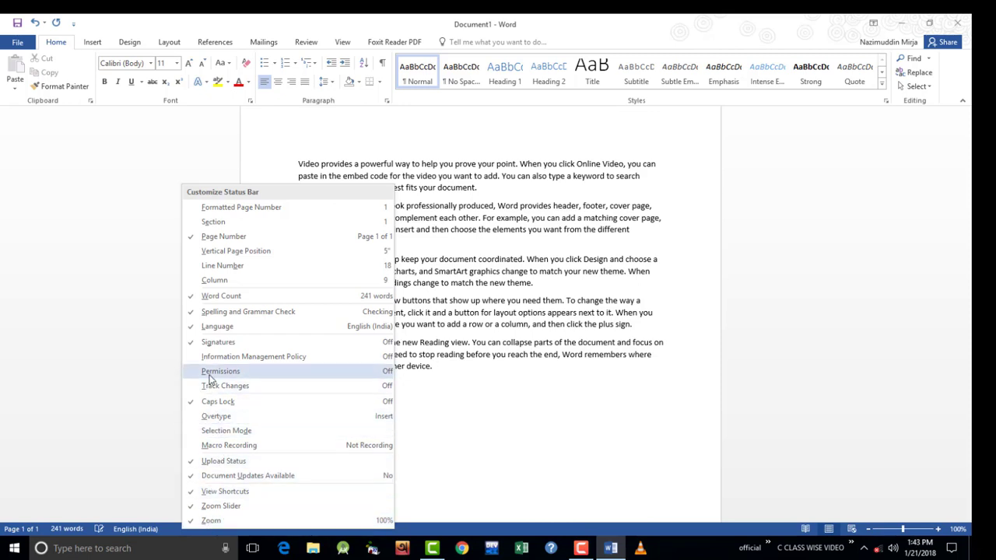
{"action": "left_click", "coordinate": [243, 270]}
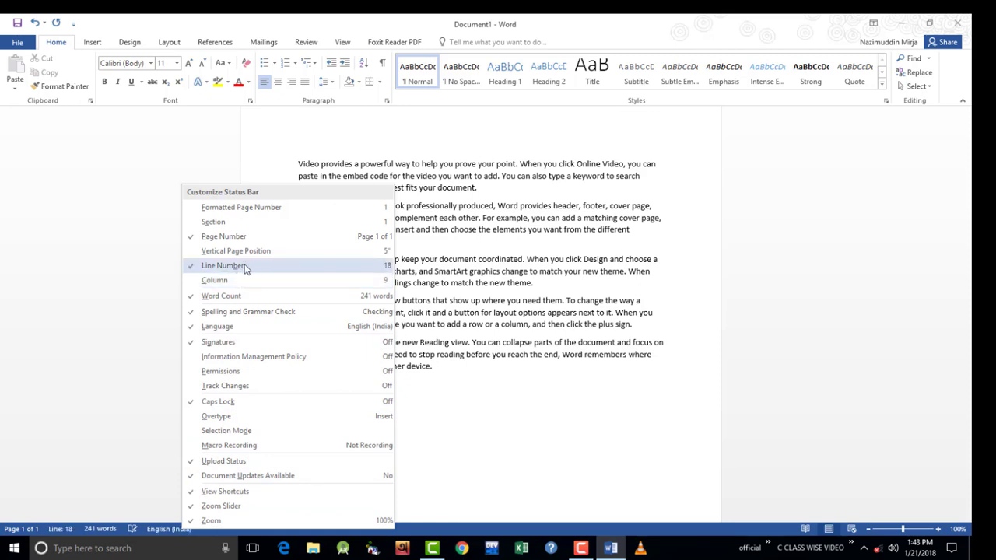
{"action": "left_click", "coordinate": [502, 402]}
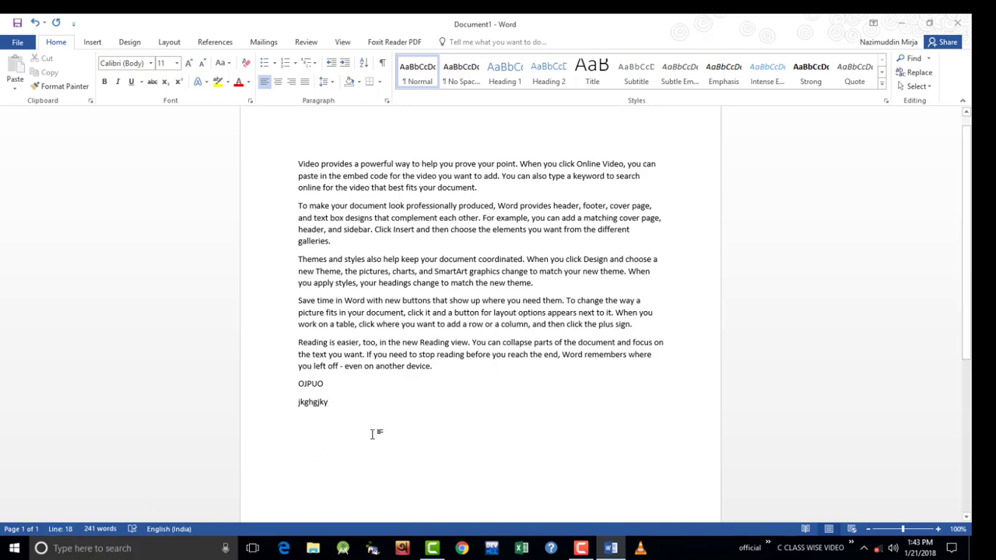
{"action": "key", "text": "ctrl+a"}
{"action": "key", "text": "ctrl+c"}
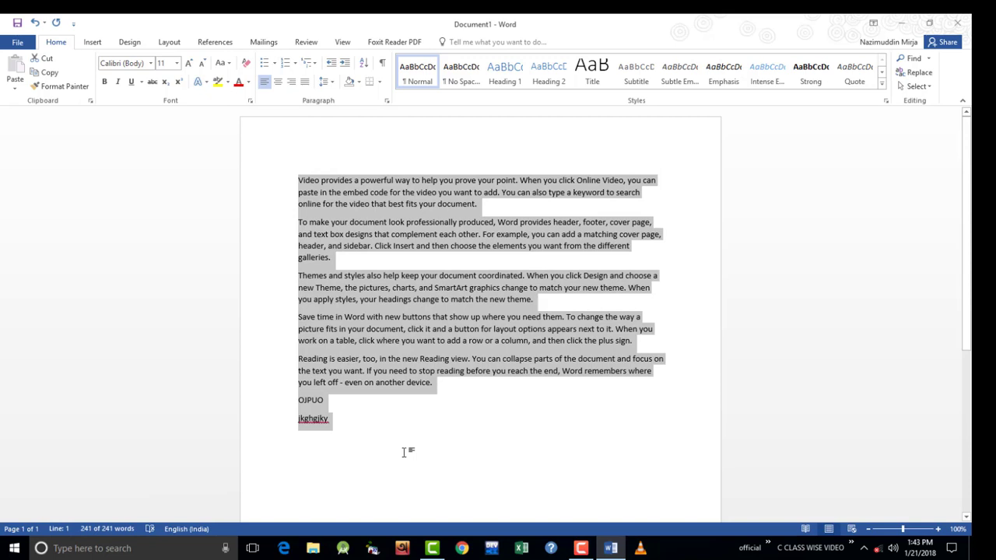
{"action": "left_click", "coordinate": [404, 452]}
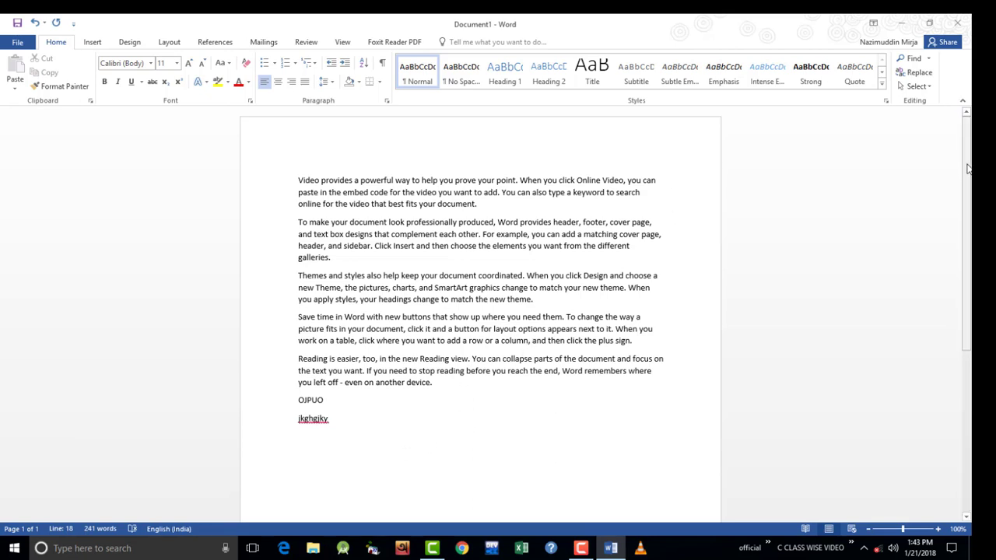
Zoom the page in to 210% with the status bar zoom-in button, then return to the first paragraph
{"action": "scroll", "coordinate": [967, 169], "scroll_direction": "down", "scroll_amount": 3}
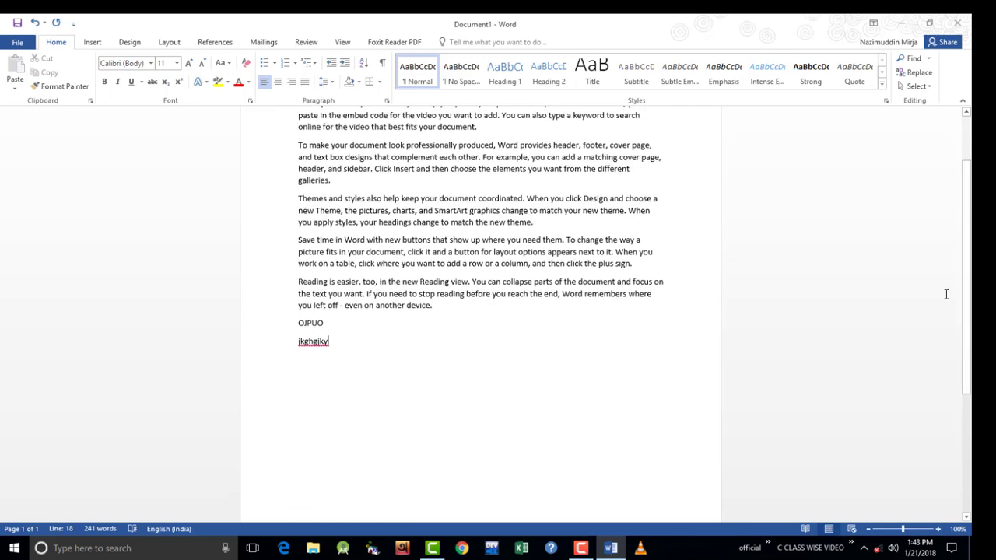
{"action": "mouse_move", "coordinate": [966, 241]}
{"action": "left_mouse_down"}
{"action": "mouse_move", "coordinate": [952, 382]}
{"action": "mouse_move", "coordinate": [936, 161]}
{"action": "left_mouse_up"}
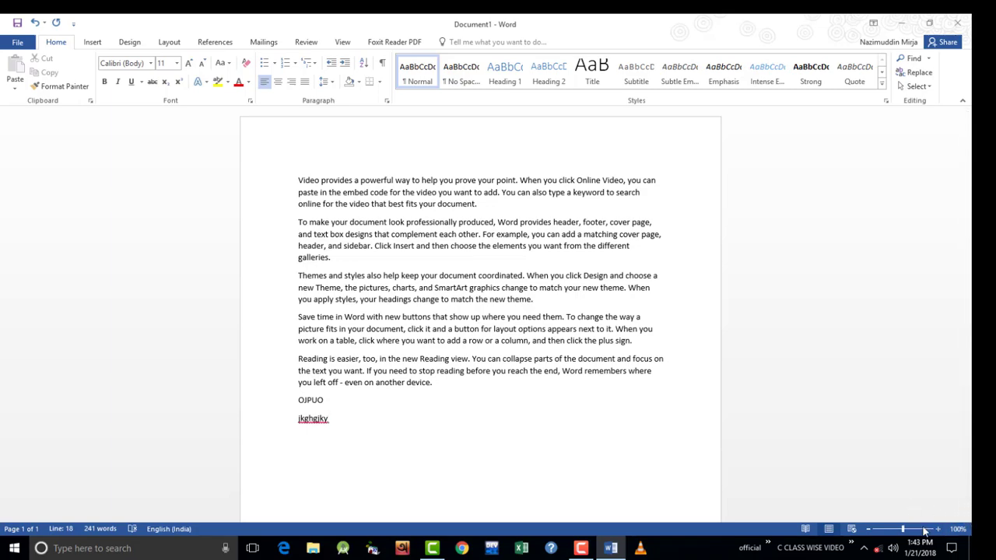
{"action": "left_click", "coordinate": [937, 529]}
{"action": "left_click", "coordinate": [937, 529]}
{"action": "left_click", "coordinate": [937, 529]}
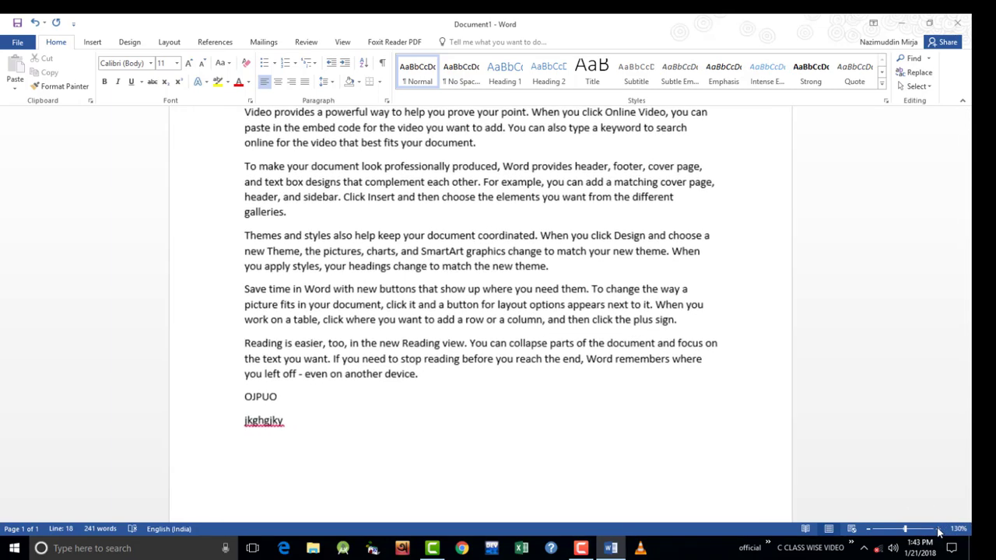
{"action": "left_click", "coordinate": [938, 529]}
{"action": "left_click", "coordinate": [938, 529]}
{"action": "left_click", "coordinate": [937, 529]}
{"action": "left_click", "coordinate": [938, 529]}
{"action": "left_click", "coordinate": [937, 530]}
{"action": "left_click", "coordinate": [938, 529]}
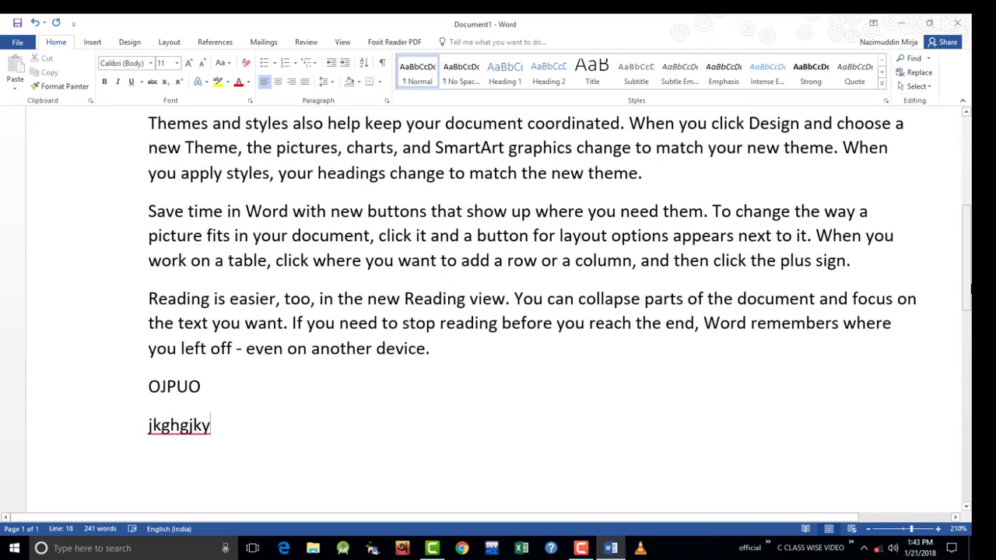
{"action": "mouse_move", "coordinate": [965, 282]}
{"action": "left_mouse_down"}
{"action": "mouse_move", "coordinate": [963, 367]}
{"action": "mouse_move", "coordinate": [962, 205]}
{"action": "mouse_move", "coordinate": [936, 363]}
{"action": "mouse_move", "coordinate": [950, 445]}
{"action": "mouse_move", "coordinate": [949, 160]}
{"action": "mouse_move", "coordinate": [911, 173]}
{"action": "left_mouse_up"}
{"action": "left_click", "coordinate": [676, 213]}
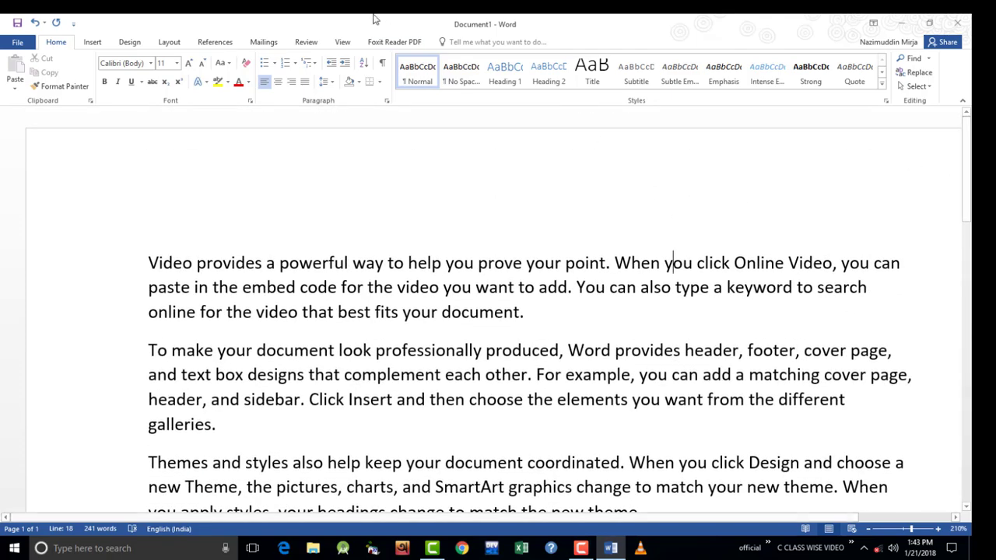
Set the page colour to the light peach theme colour from Design > Page Color
{"action": "left_click", "coordinate": [126, 43]}
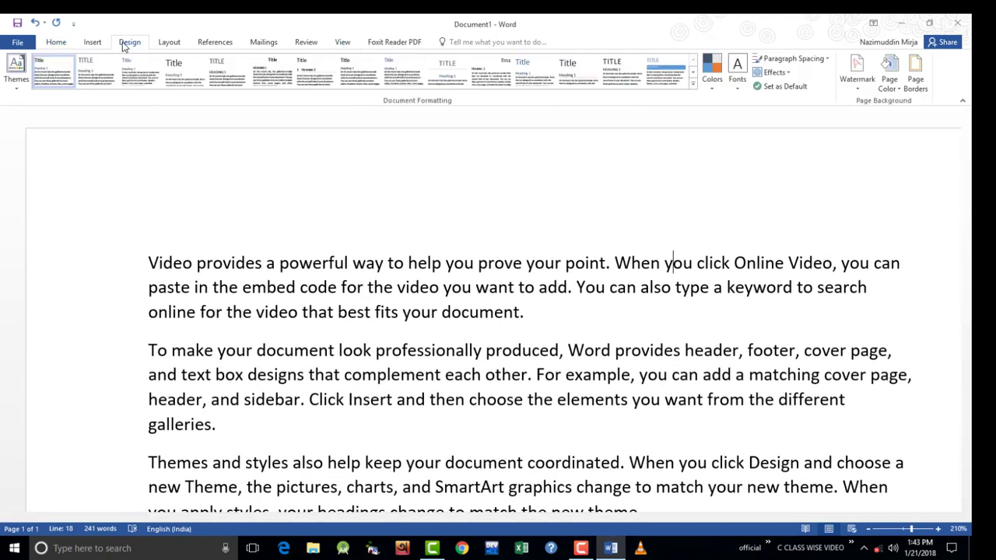
{"action": "left_click", "coordinate": [890, 76]}
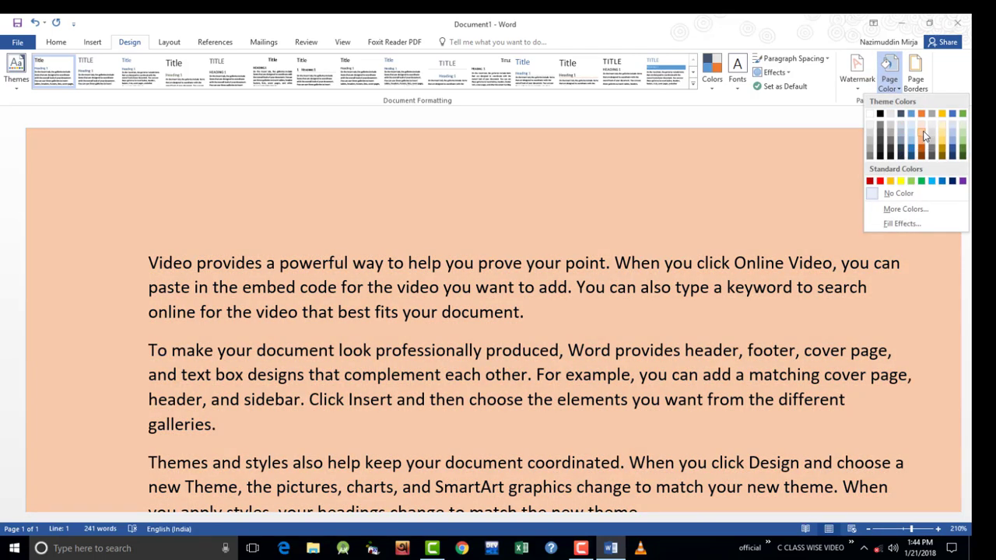
{"action": "left_click", "coordinate": [924, 136]}
{"action": "scroll", "coordinate": [415, 387], "scroll_direction": "down", "scroll_amount": 15}
{"action": "scroll", "coordinate": [418, 387], "scroll_direction": "down", "scroll_amount": 5}
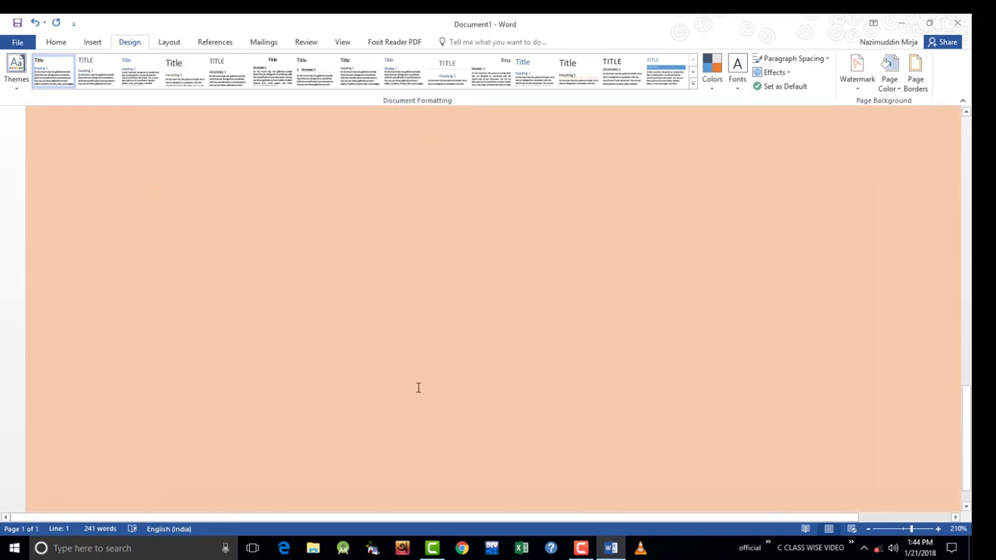
{"action": "scroll", "coordinate": [418, 388], "scroll_direction": "up", "scroll_amount": 3}
{"action": "scroll", "coordinate": [420, 389], "scroll_direction": "up", "scroll_amount": 3}
{"action": "scroll", "coordinate": [435, 393], "scroll_direction": "up", "scroll_amount": 1}
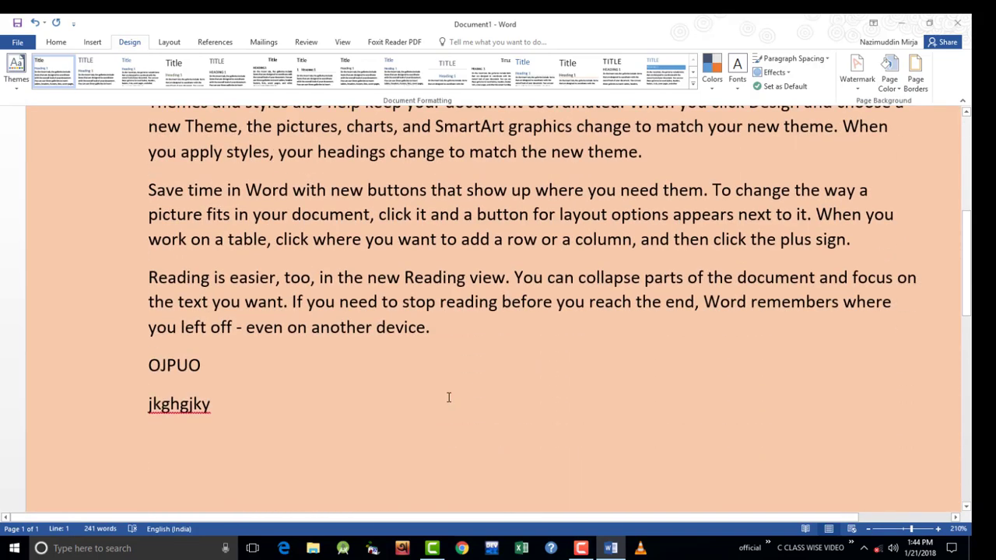
Select the entire document and paste the clipboard contents over it
{"action": "key", "text": "ctrl+a"}
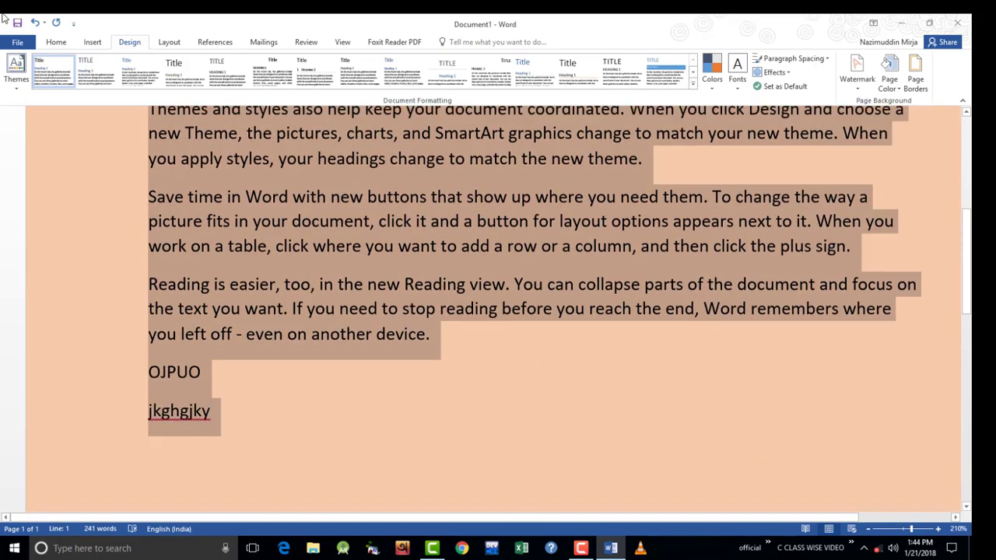
{"action": "scroll", "coordinate": [2, 17], "scroll_direction": "up", "scroll_amount": 10}
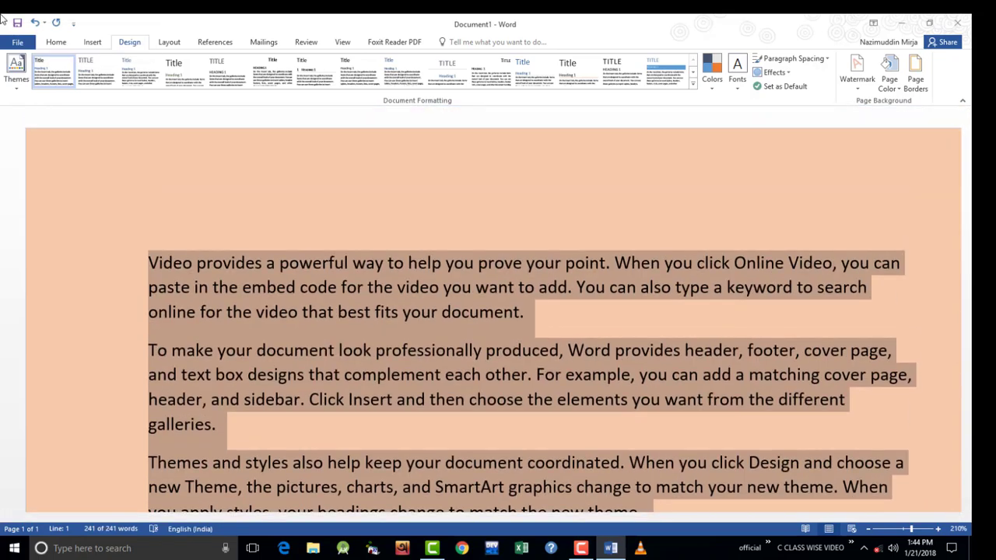
{"action": "key", "text": "ctrl+v"}
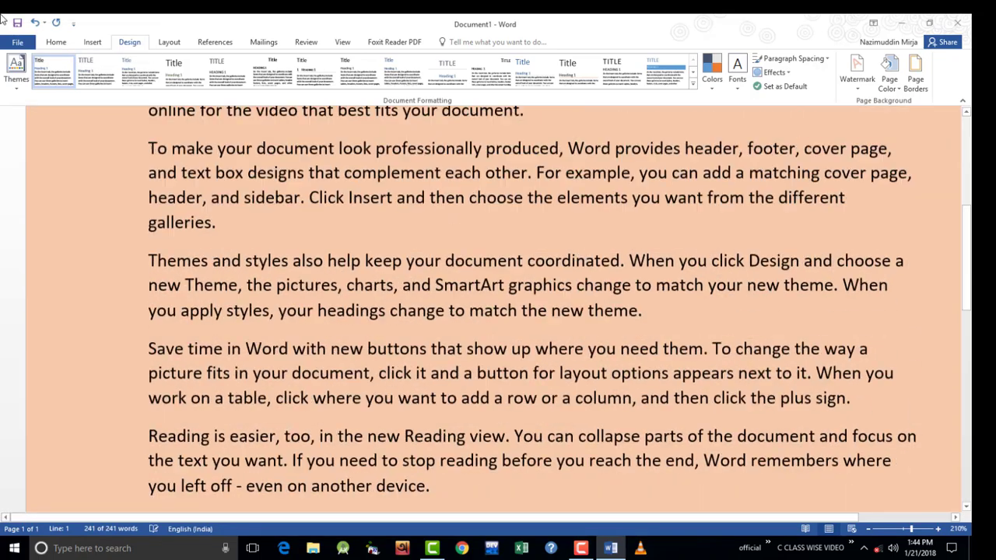